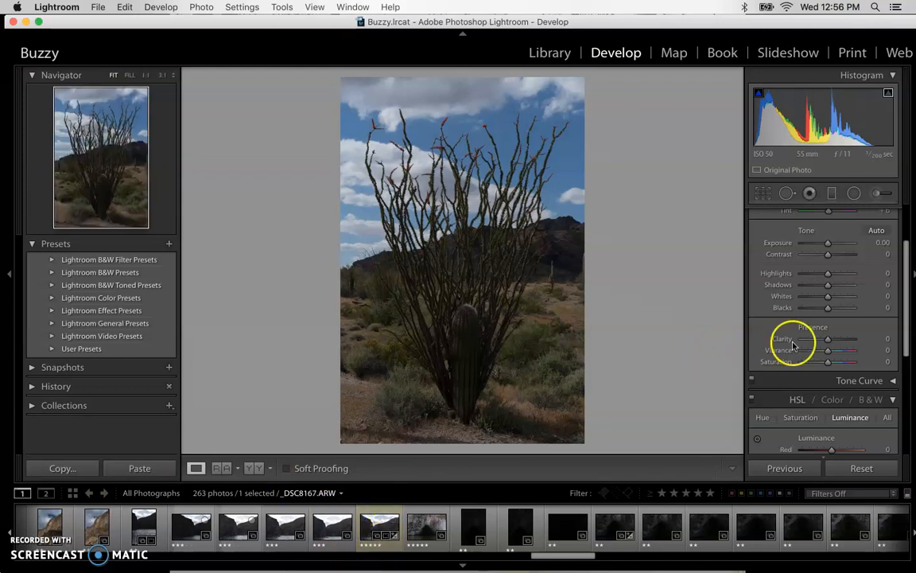
scroll(850, 326, up, 2)
scroll(850, 326, up, 1)
scroll(849, 334, down, 4)
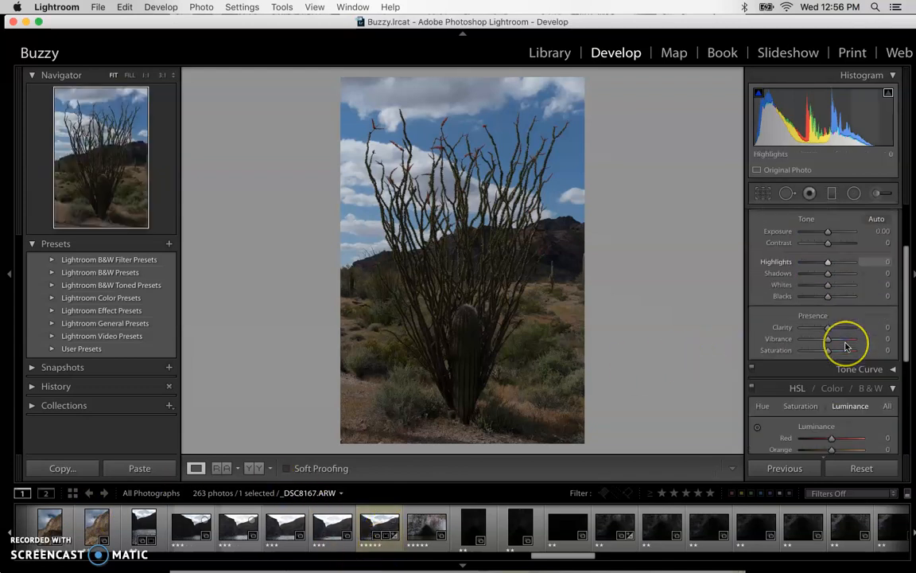
scroll(847, 346, up, 1)
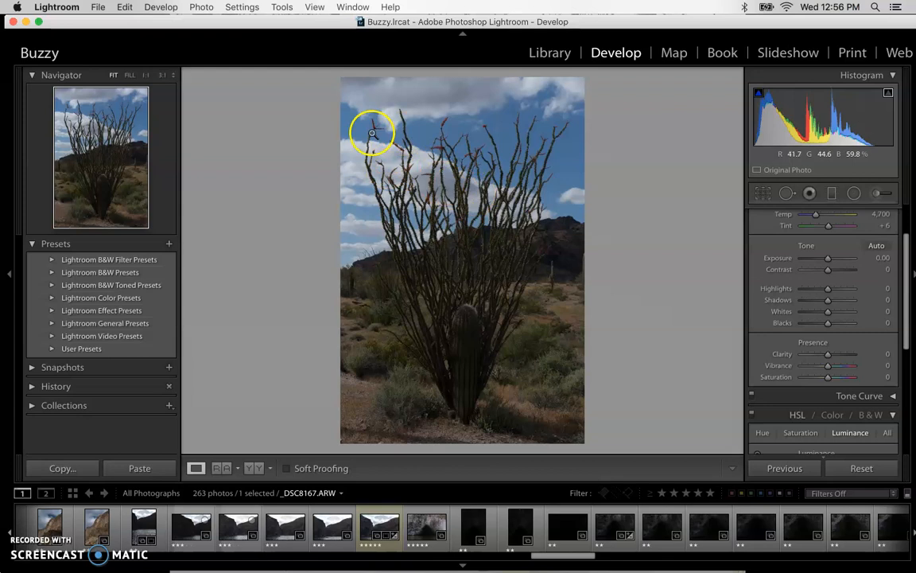
click(31, 245)
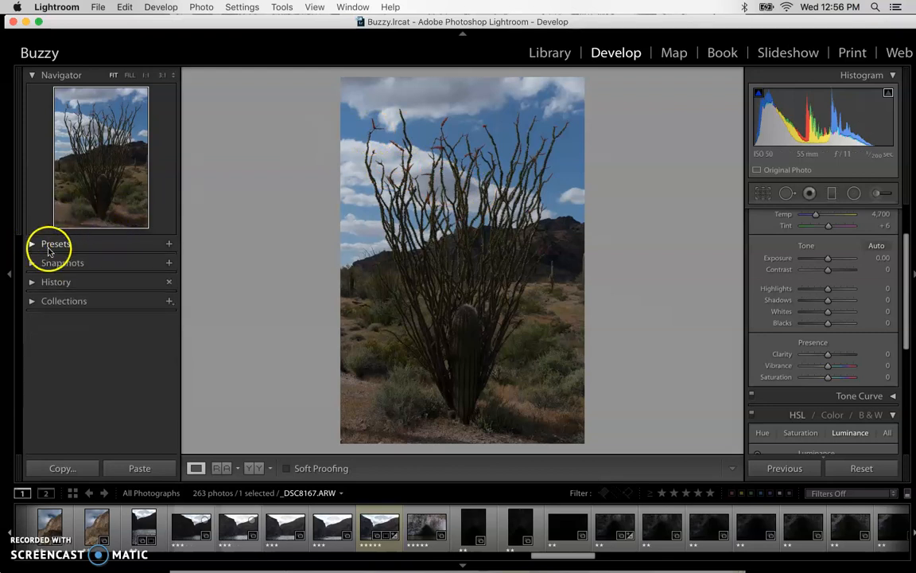
click(32, 245)
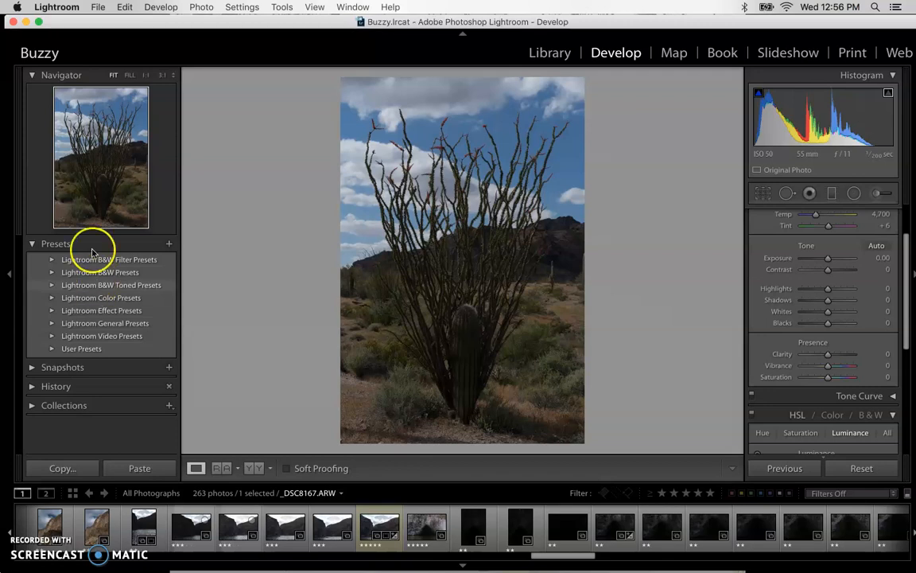
Apply the Red Hi-Contrast Filter preset from the Lightroom B&W Filter Presets to the ocotillo photo
click(52, 260)
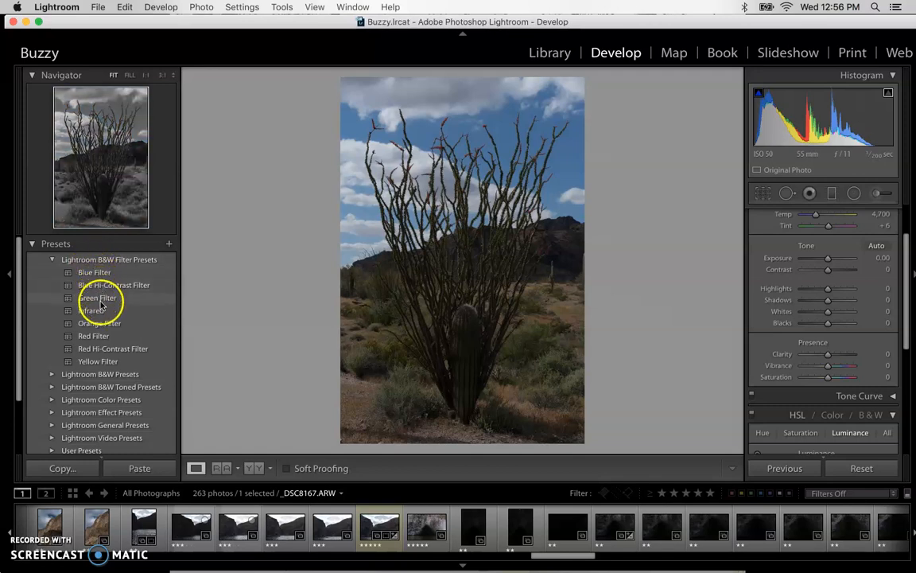
click(103, 352)
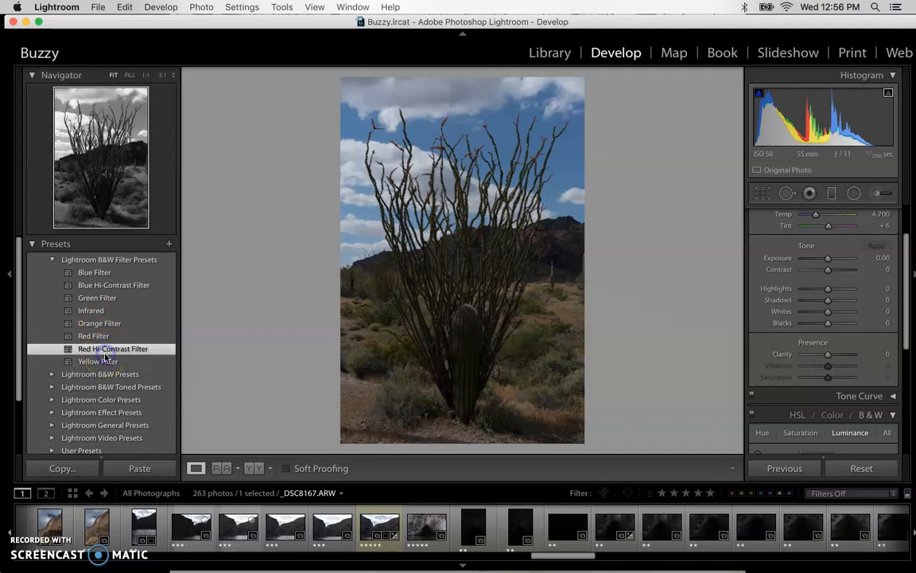
Try Black & White Mix values of Red +85, Orange +86 and Yellow +70, and reset all develop settings
scroll(812, 283, up, 3)
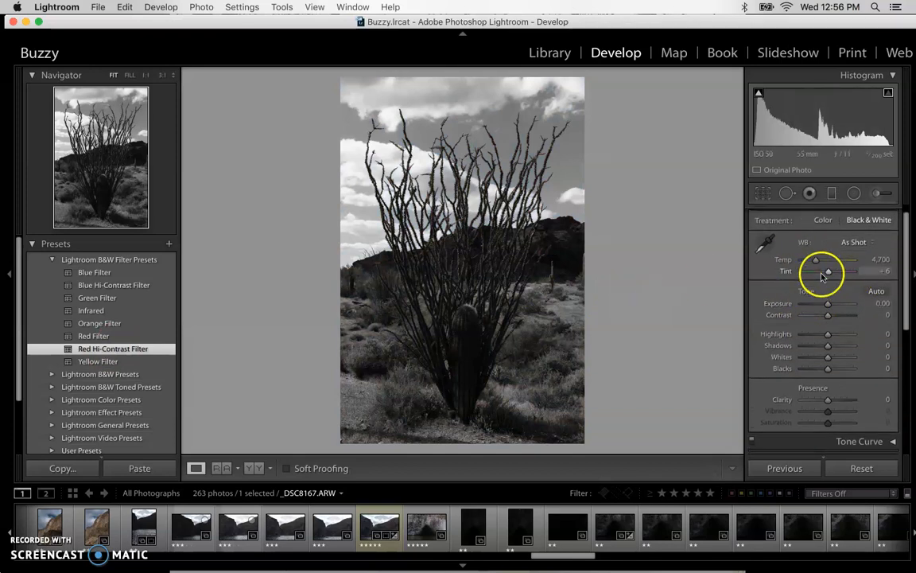
scroll(824, 307, down, 2)
scroll(825, 310, down, 7)
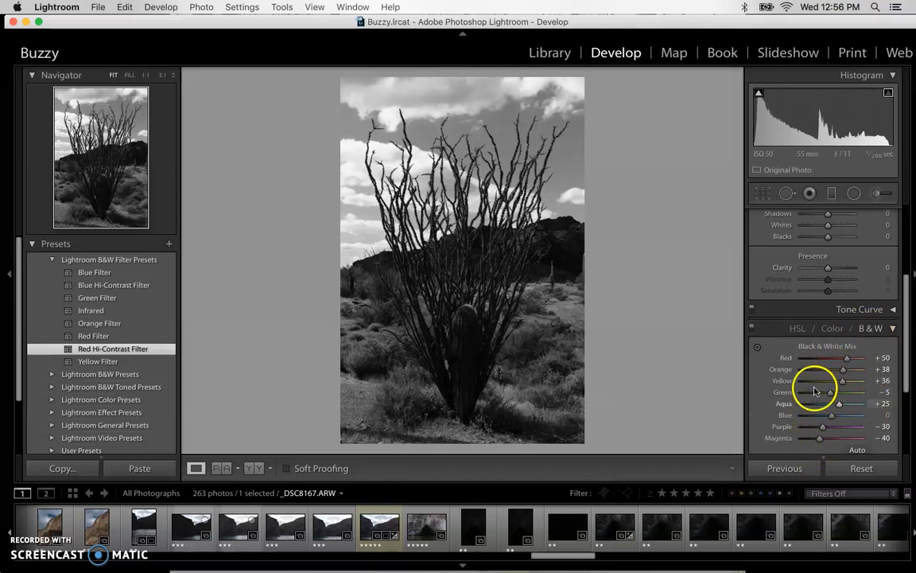
scroll(843, 350, down, 2)
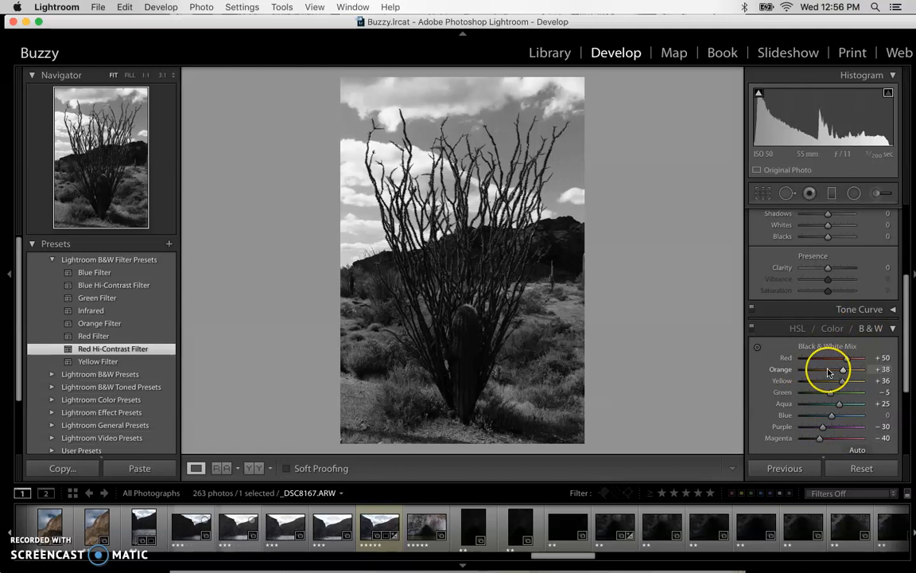
click(847, 335)
drag(849, 337, 857, 362)
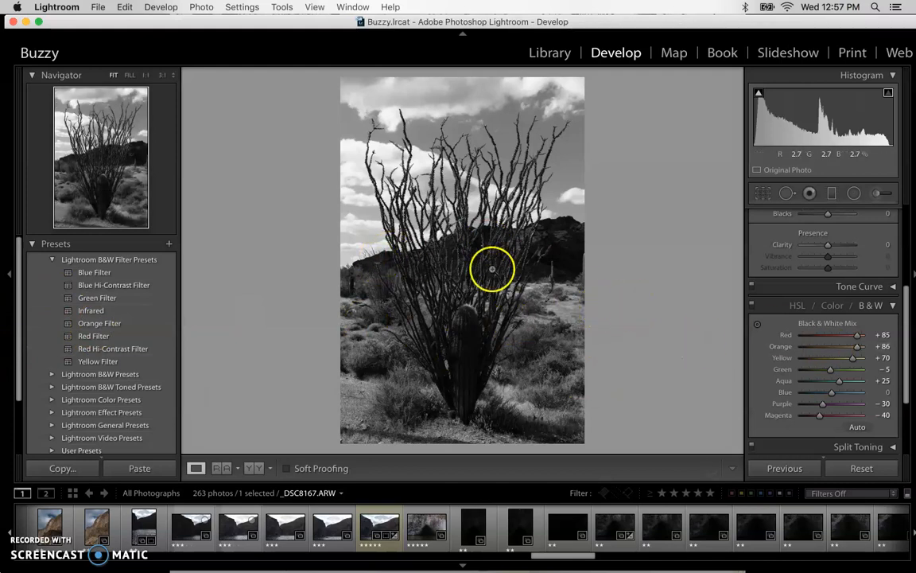
click(849, 469)
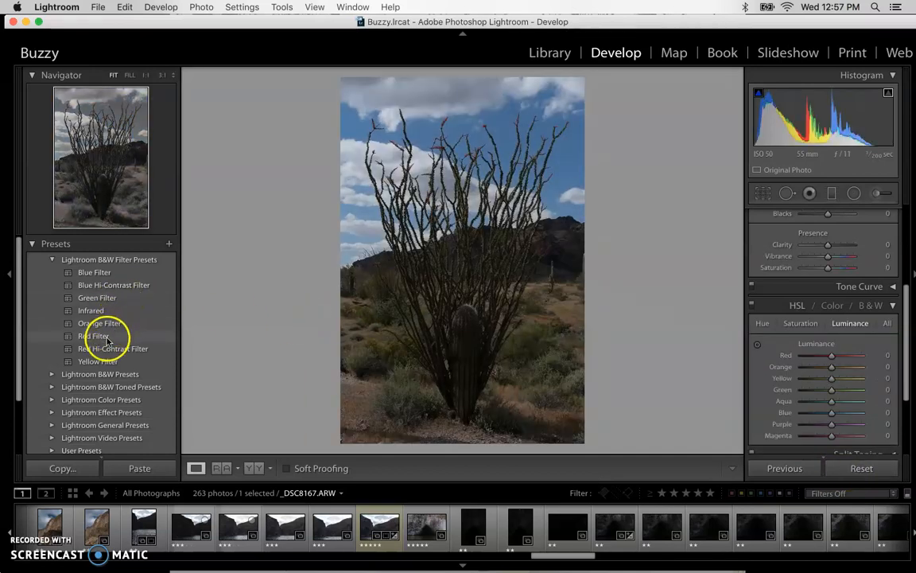
Try the Antique and Antique Light presets from the Lightroom B&W Toned Presets and review their tone and mix settings
click(53, 260)
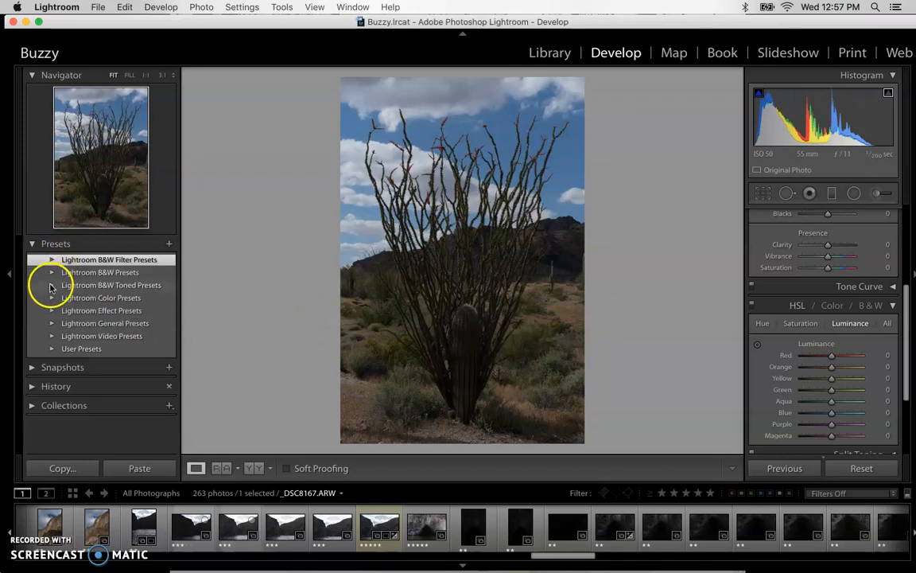
click(51, 286)
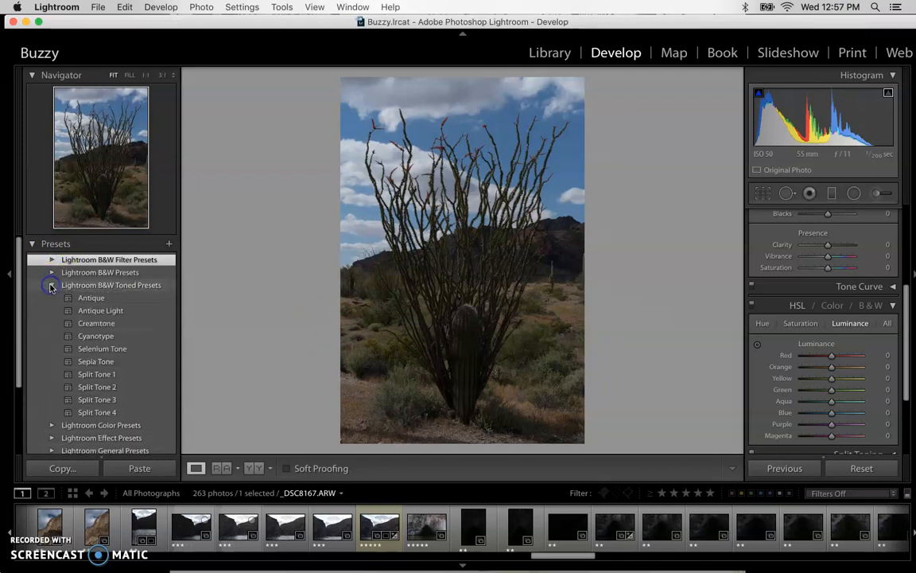
click(97, 300)
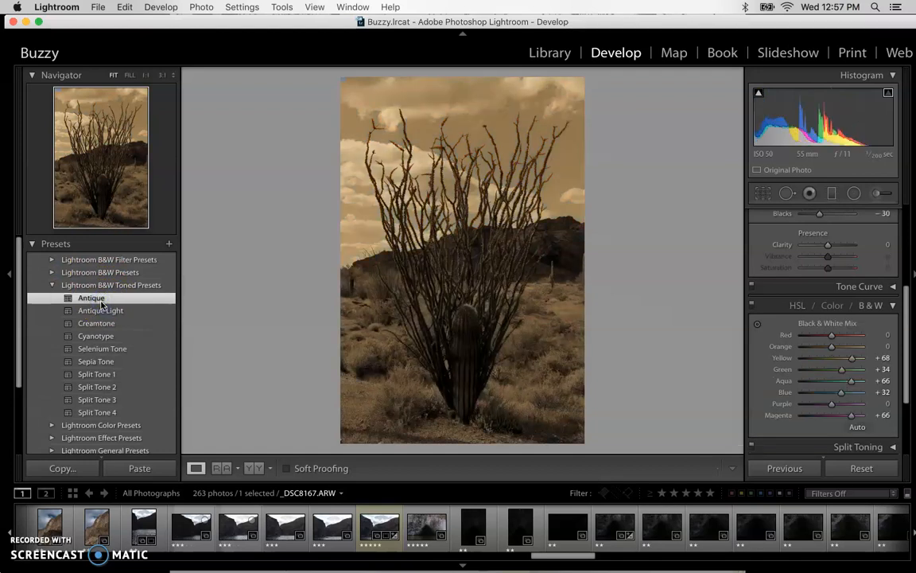
click(99, 311)
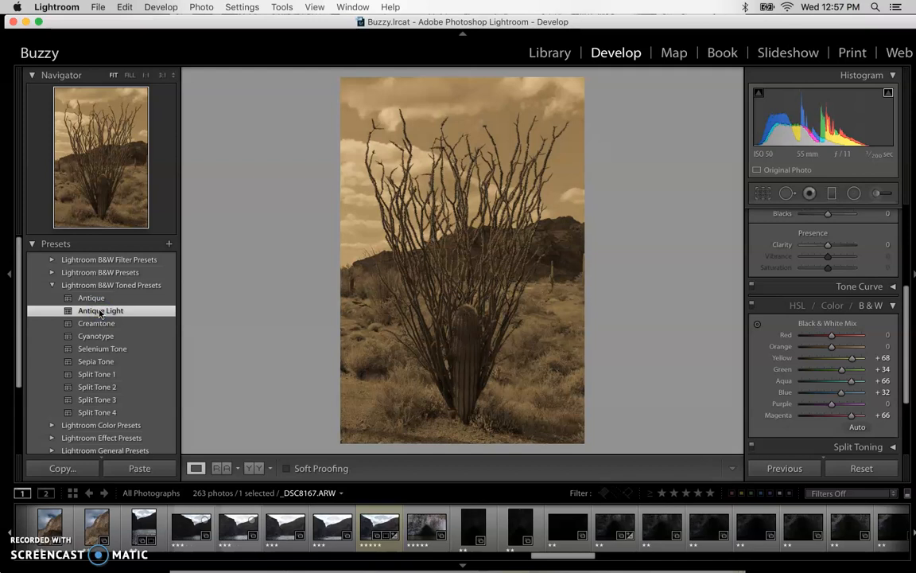
scroll(830, 364, up, 5)
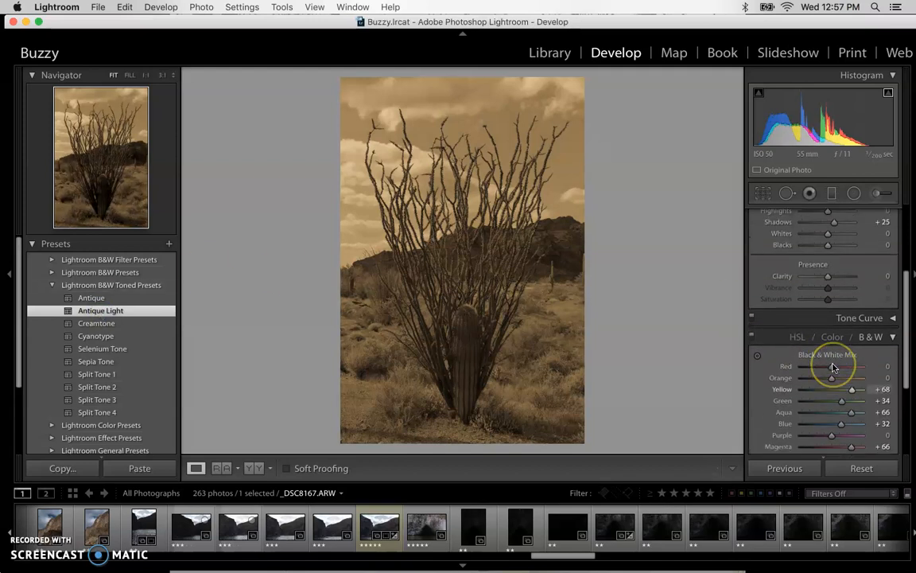
scroll(832, 367, up, 2)
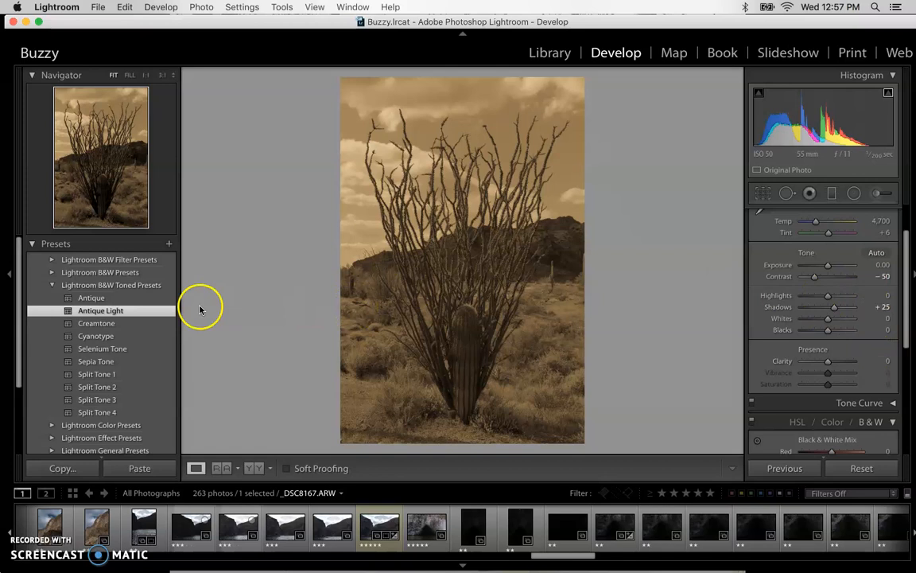
Try the Creamtone, Cyanotype, Selenium Tone, Split Tone 1 and Split Tone 4 presets on the photo
click(111, 322)
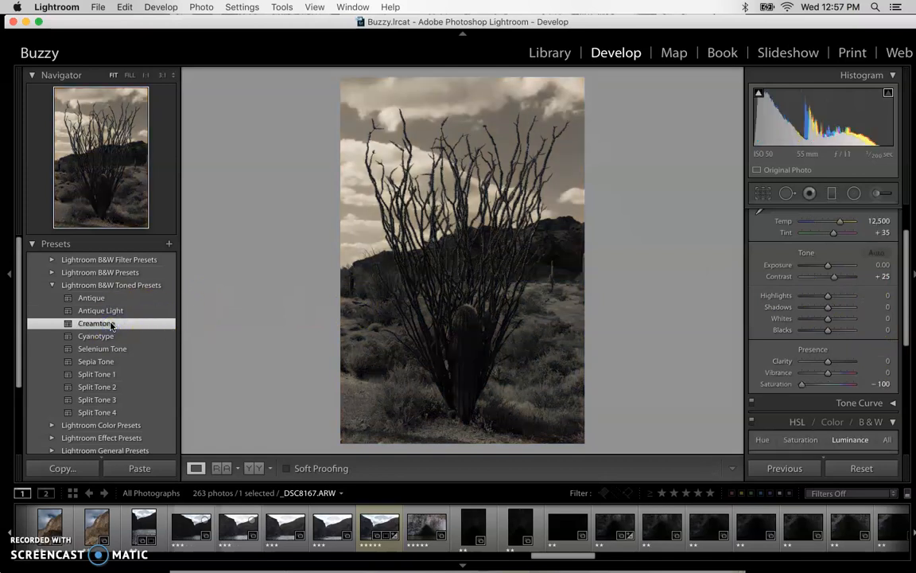
click(112, 336)
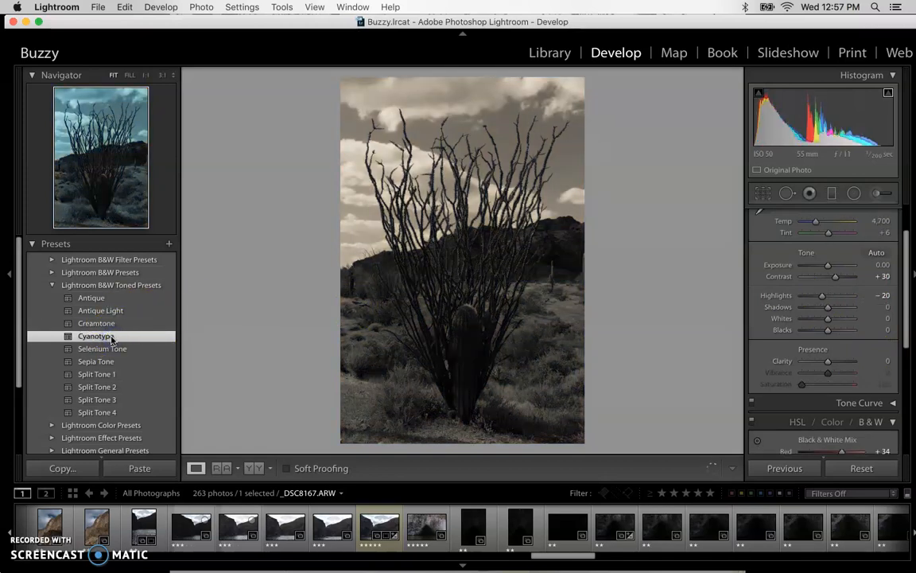
click(113, 351)
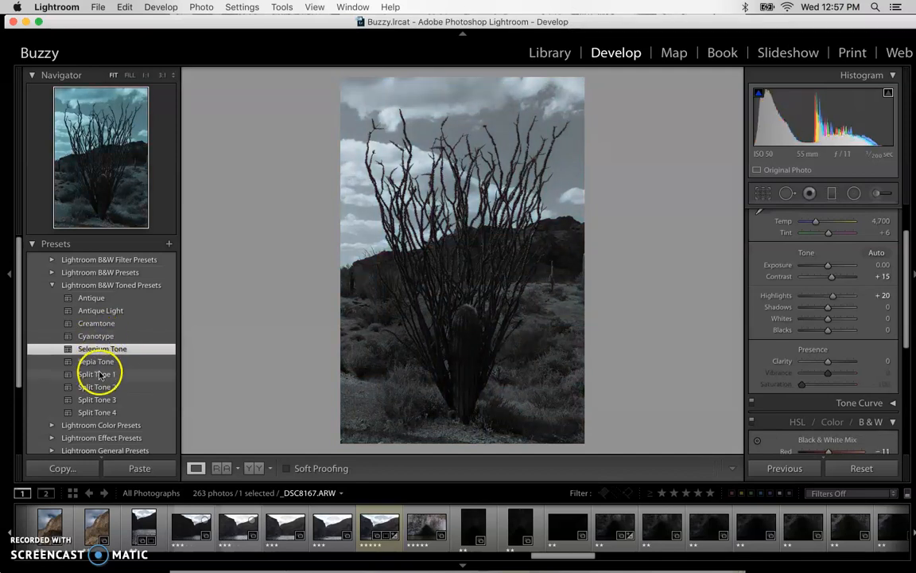
click(98, 374)
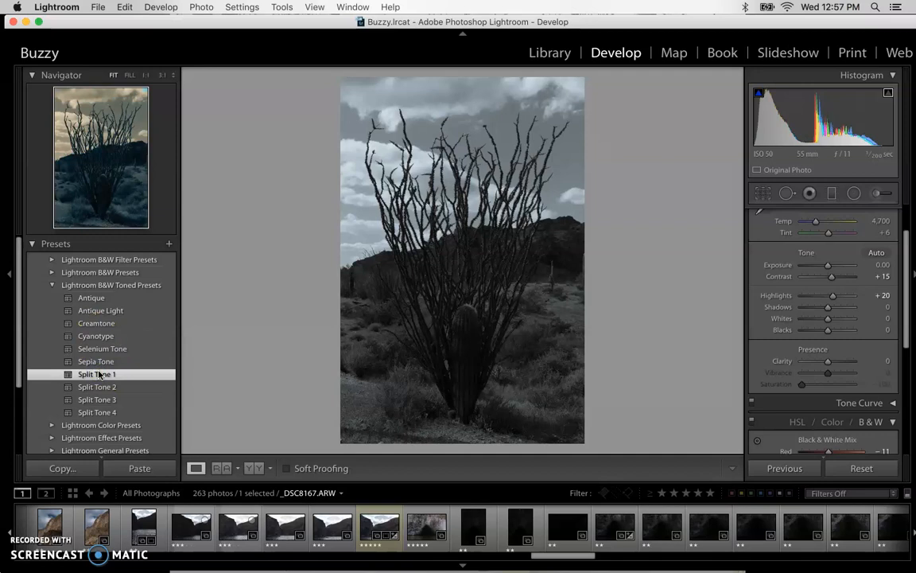
click(102, 413)
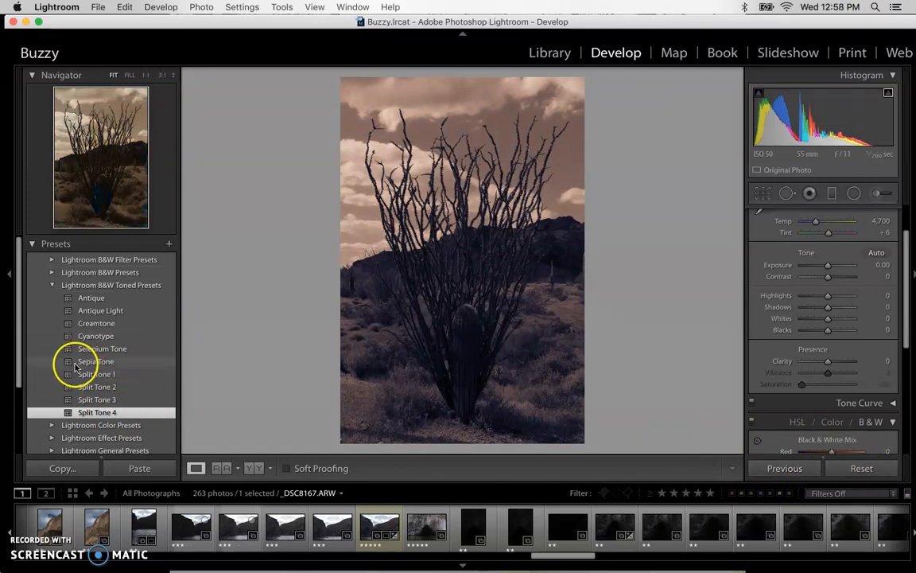
Expand the Lightroom Effect Presets group to show its grain, rounded-corner and vignette presets
scroll(75, 367, down, 1)
scroll(76, 367, down, 2)
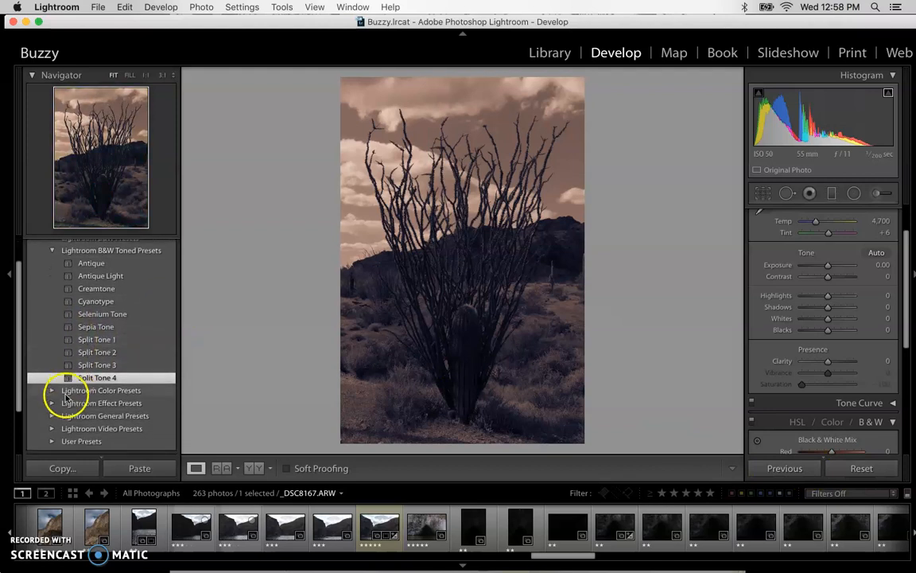
click(52, 404)
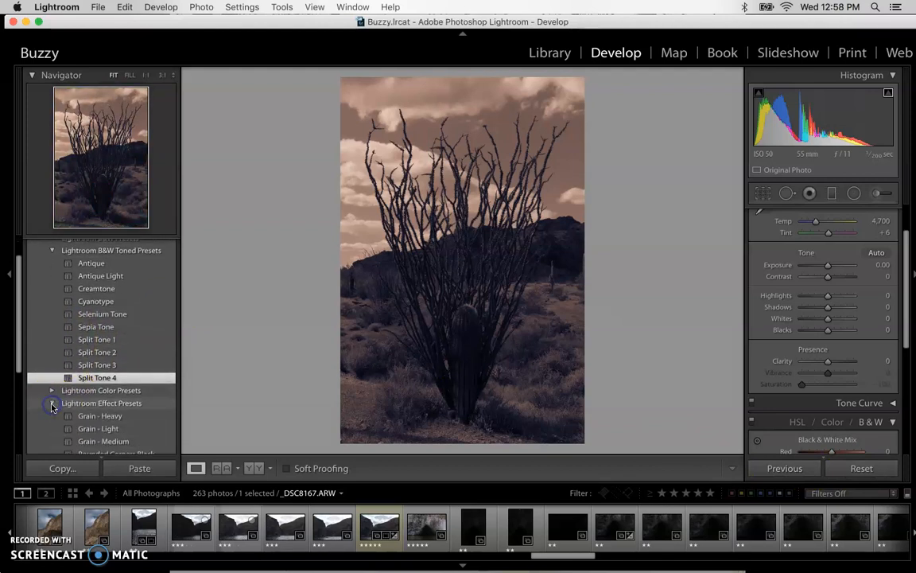
scroll(80, 303, down, 3)
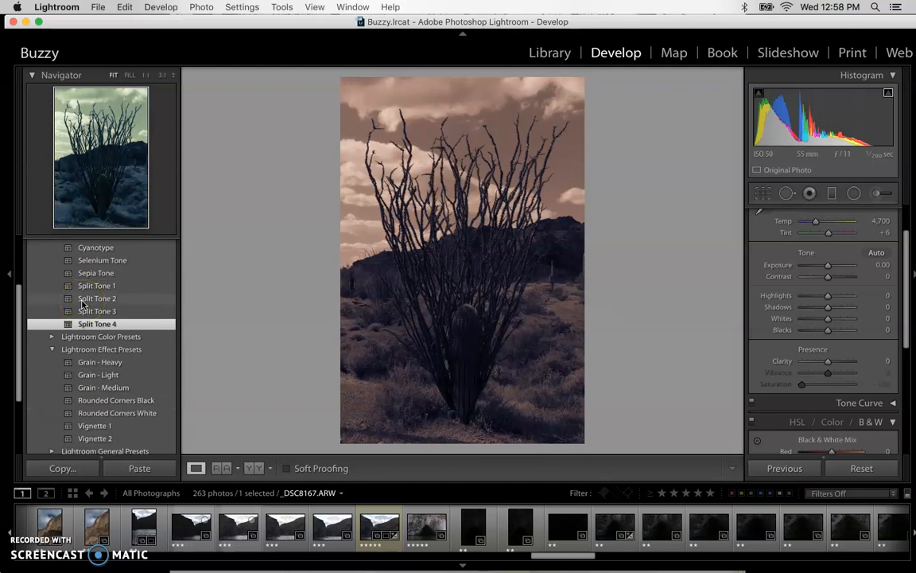
Apply the Antique preset to the photo, followed by Antique Light
scroll(81, 303, up, 3)
scroll(101, 375, up, 2)
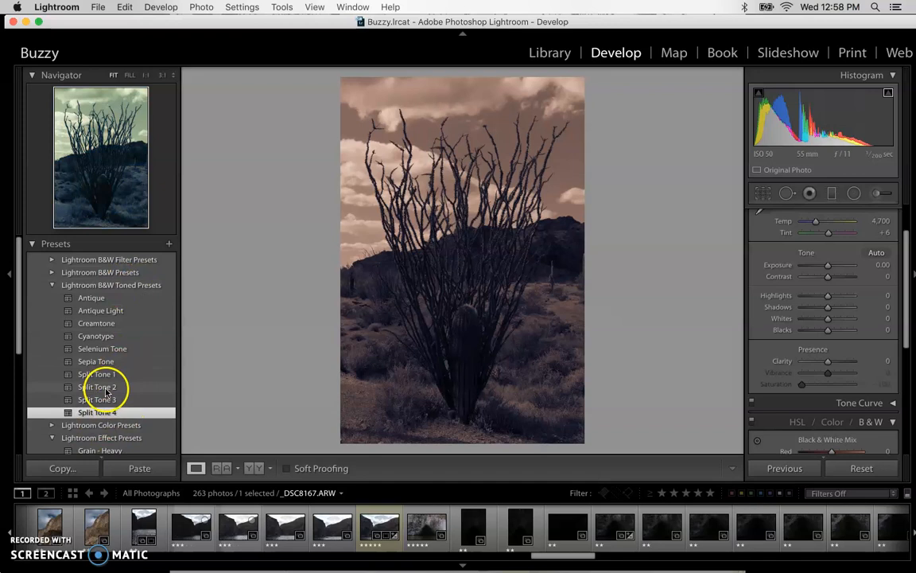
click(96, 300)
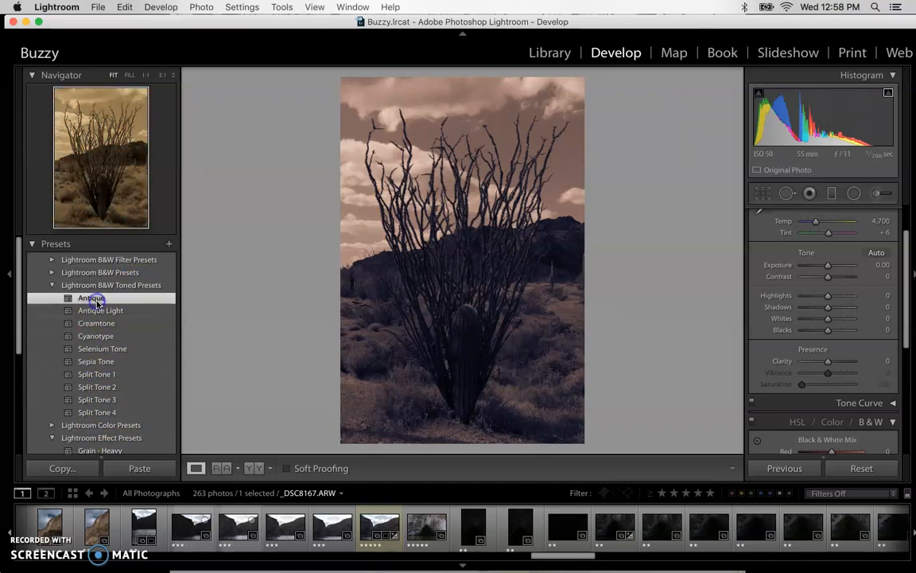
click(98, 312)
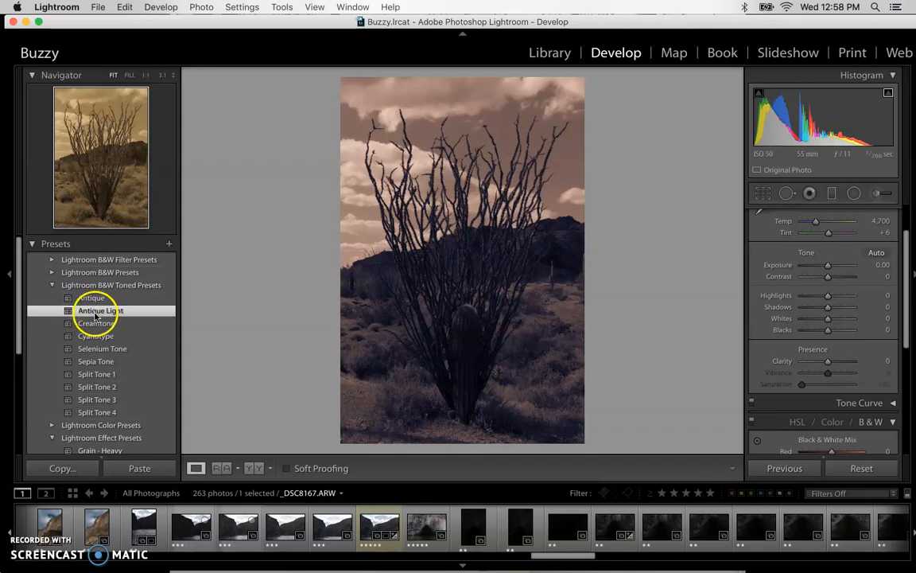
click(94, 316)
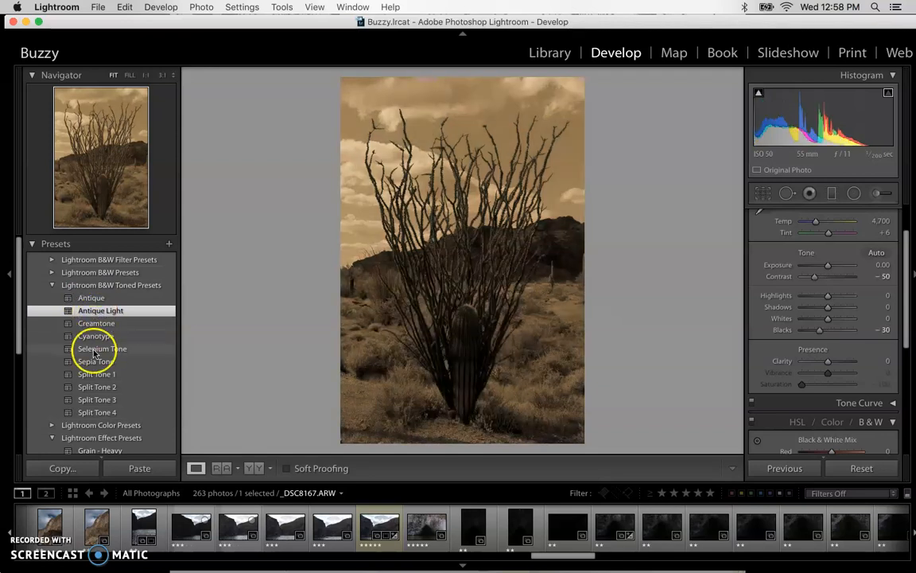
Add the Grain - Medium effect preset to the photo and inspect the grain on the branches at 1:1
scroll(92, 351, down, 5)
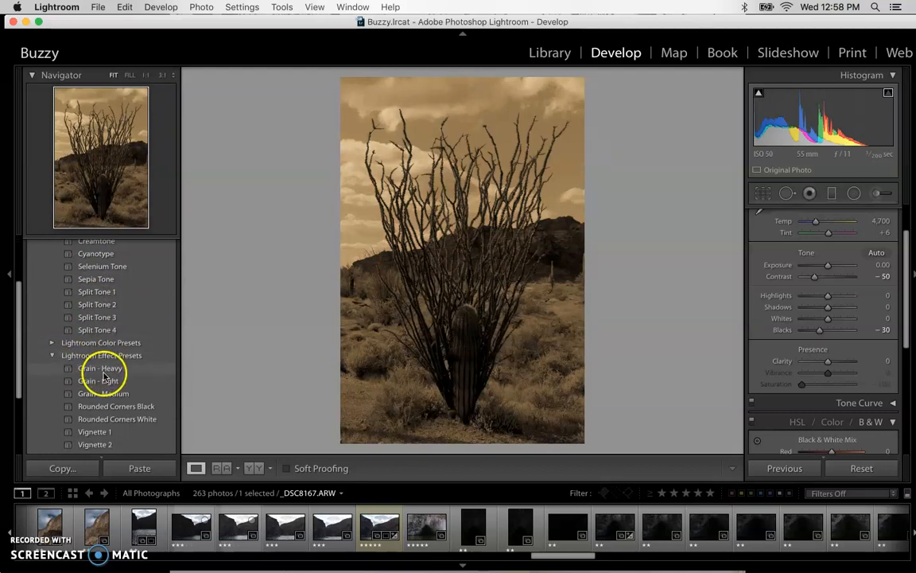
click(101, 397)
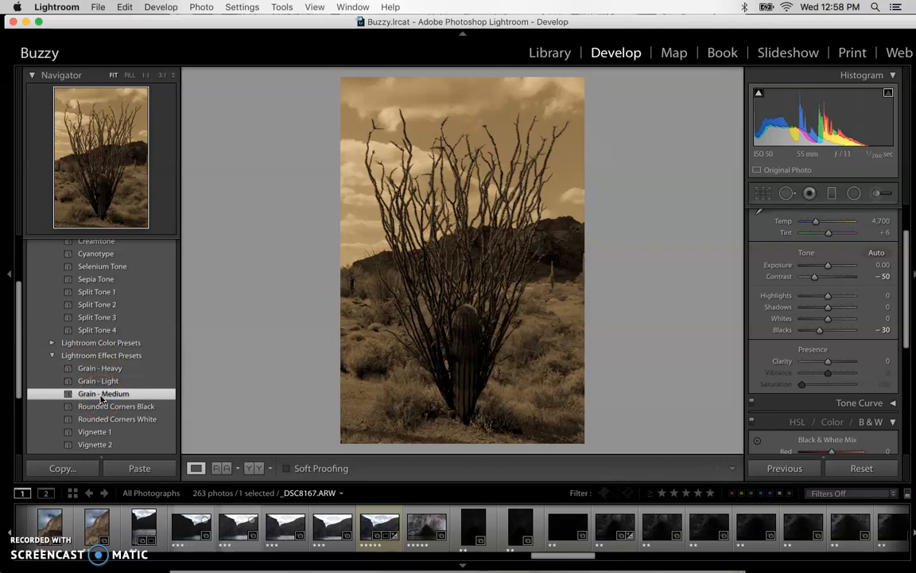
click(399, 210)
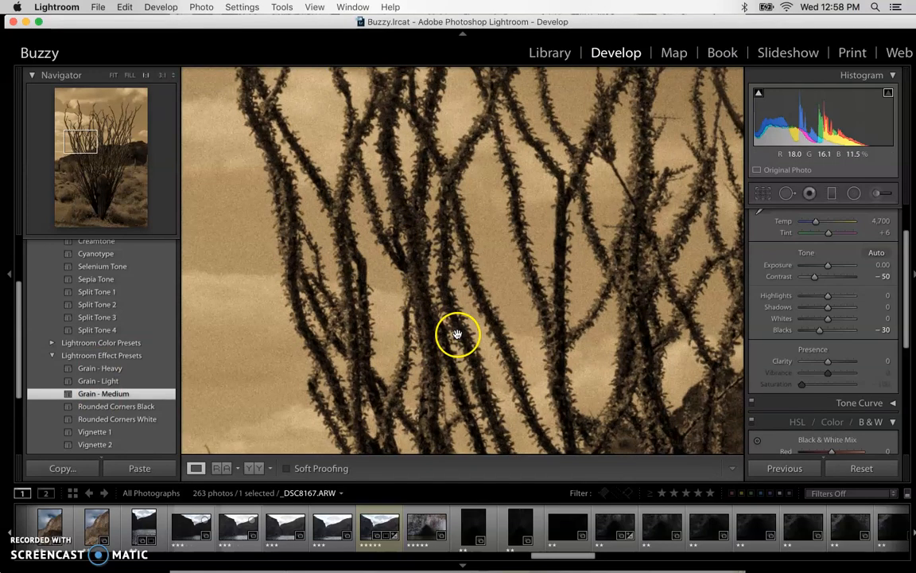
Compare the Antique Light history state with the Grain - Medium state, returning to Grain - Medium
scroll(94, 378, down, 4)
click(35, 432)
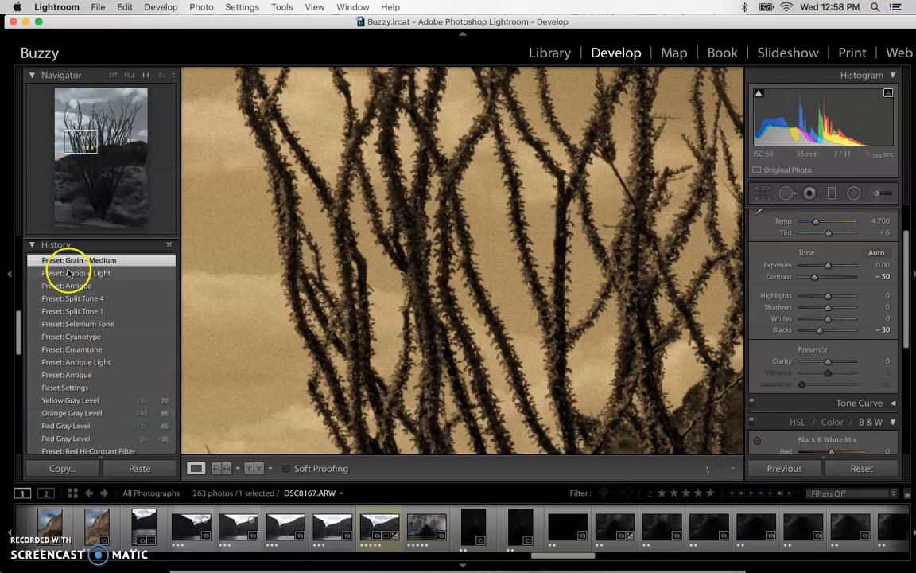
click(103, 273)
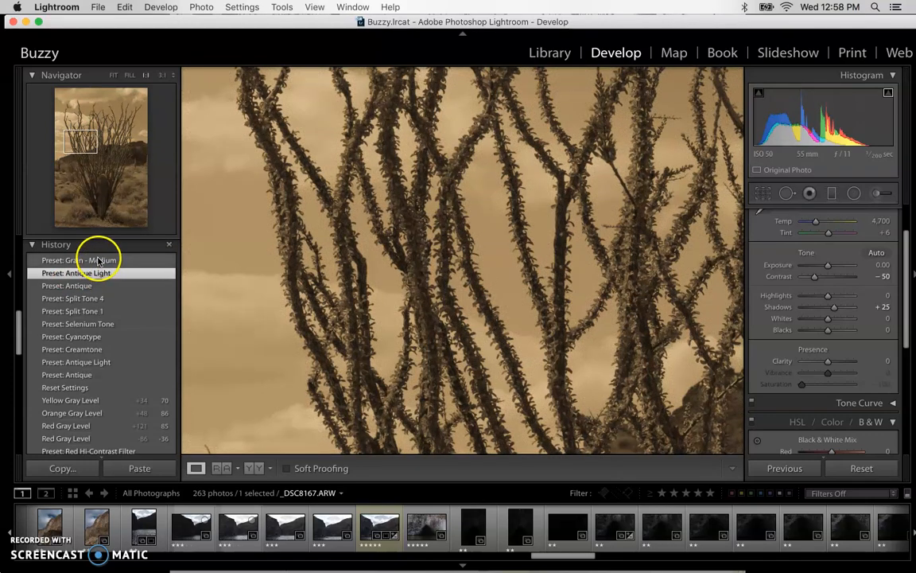
click(99, 261)
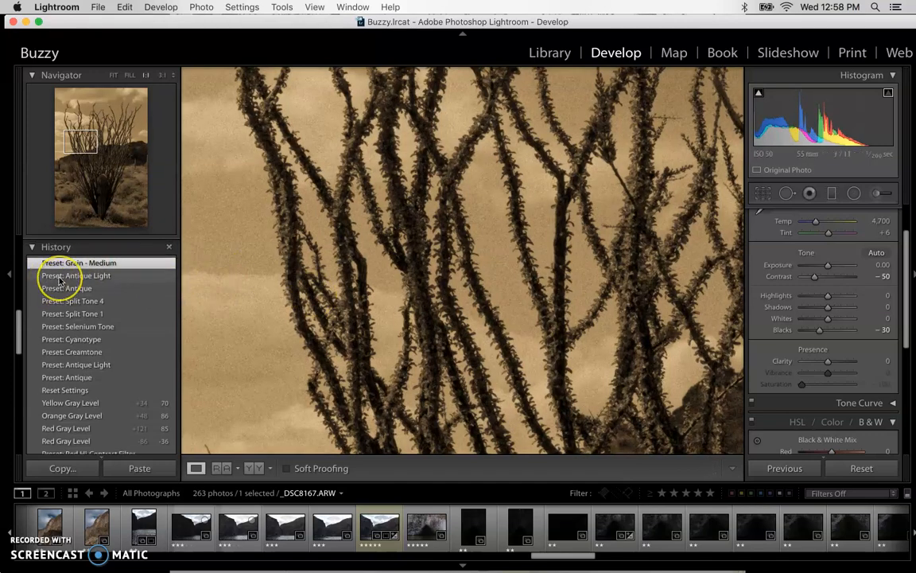
Fit the whole photo in view and reduce the Grain Amount to 46 in the Effects settings
scroll(54, 282, down, 10)
click(316, 326)
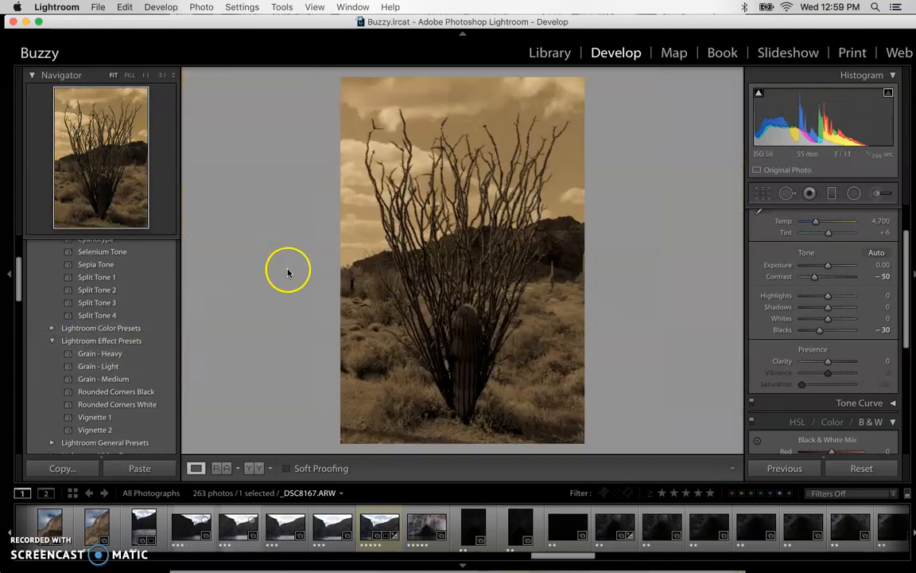
scroll(824, 387, down, 8)
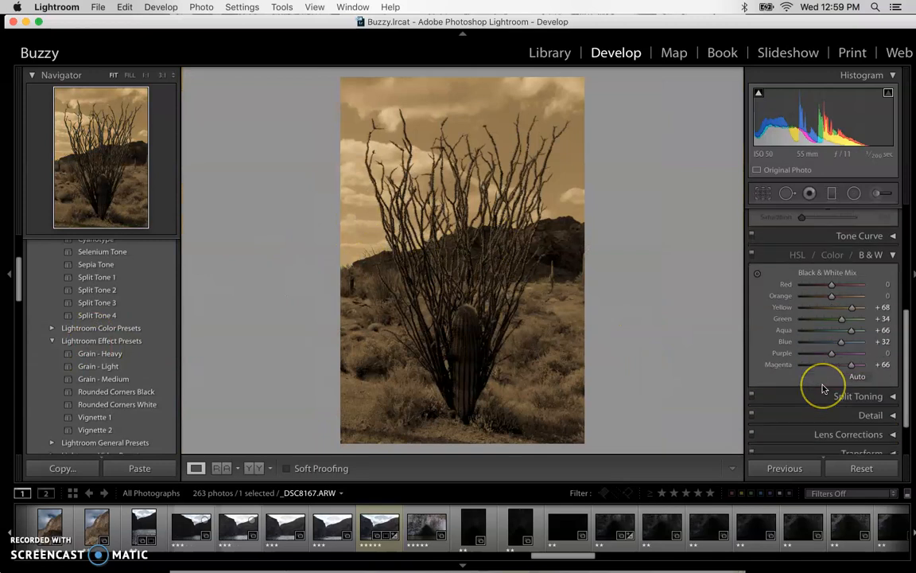
click(887, 420)
drag(847, 387, 827, 391)
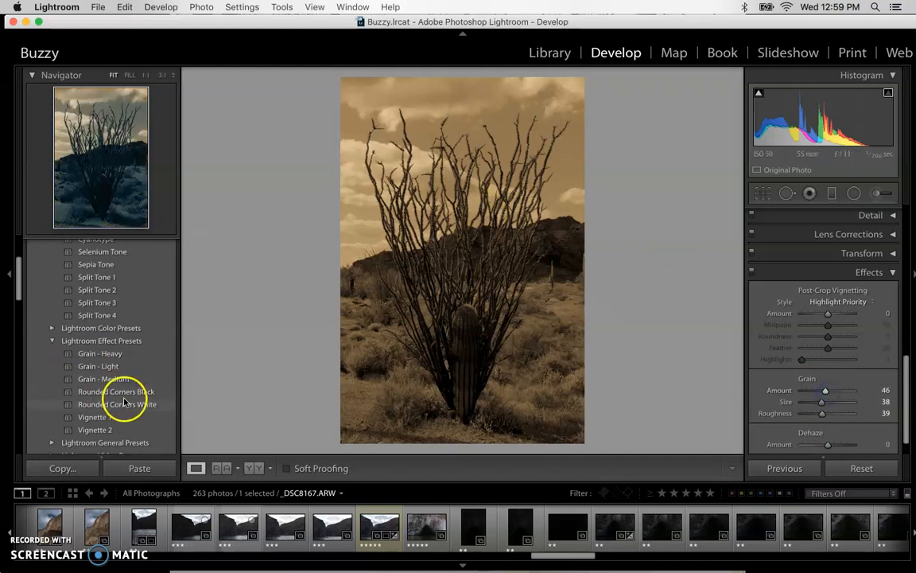
Try the Vignette 1, Vignette 2 and Rounded Corners Black presets, and replace them with the previous photo's settings
click(96, 416)
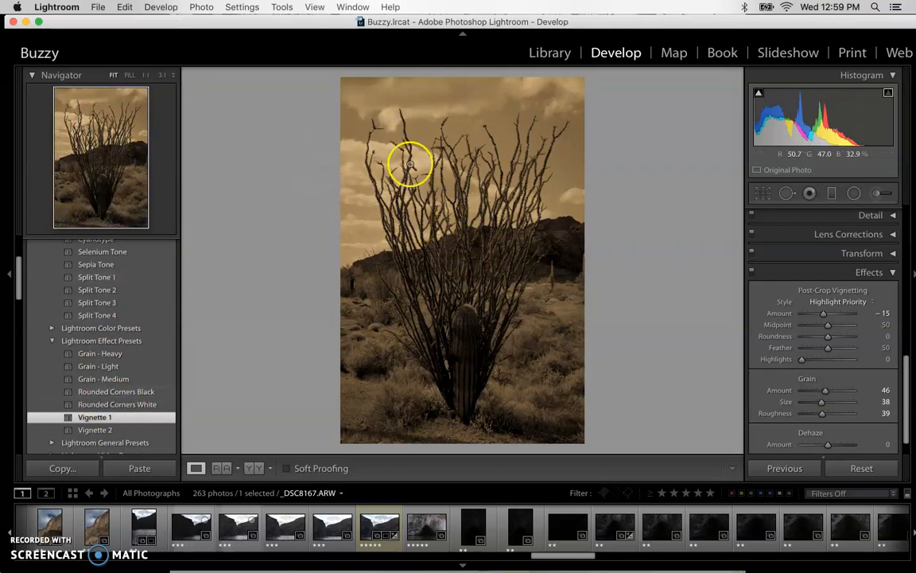
click(128, 432)
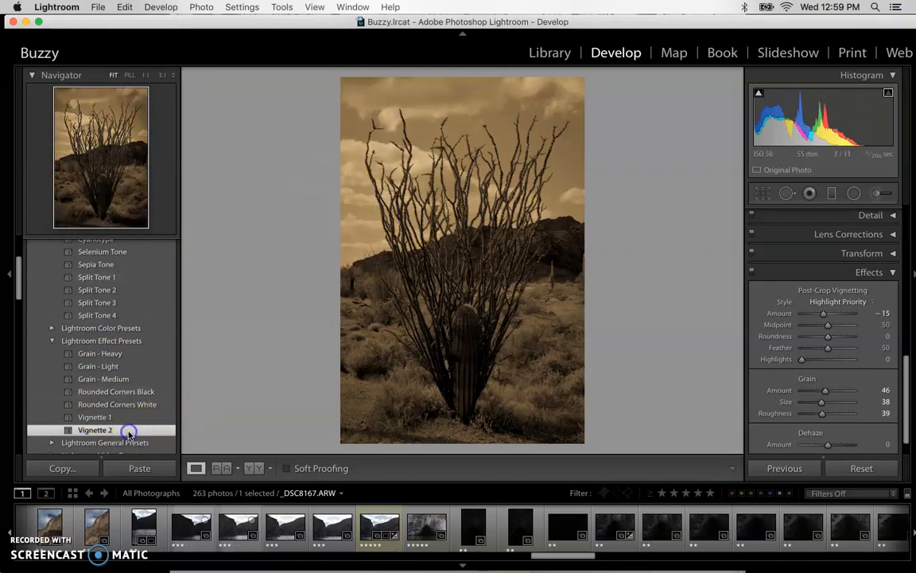
click(102, 391)
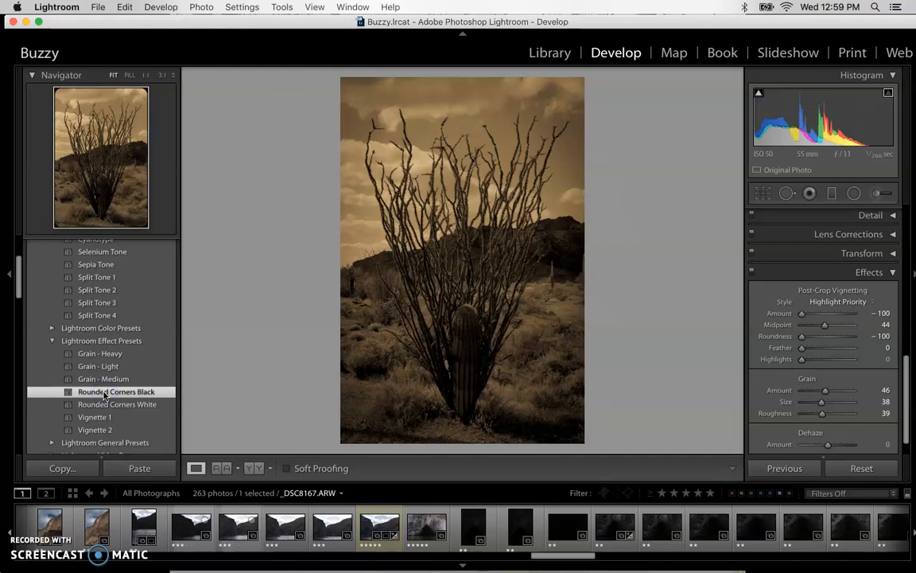
click(97, 394)
click(784, 469)
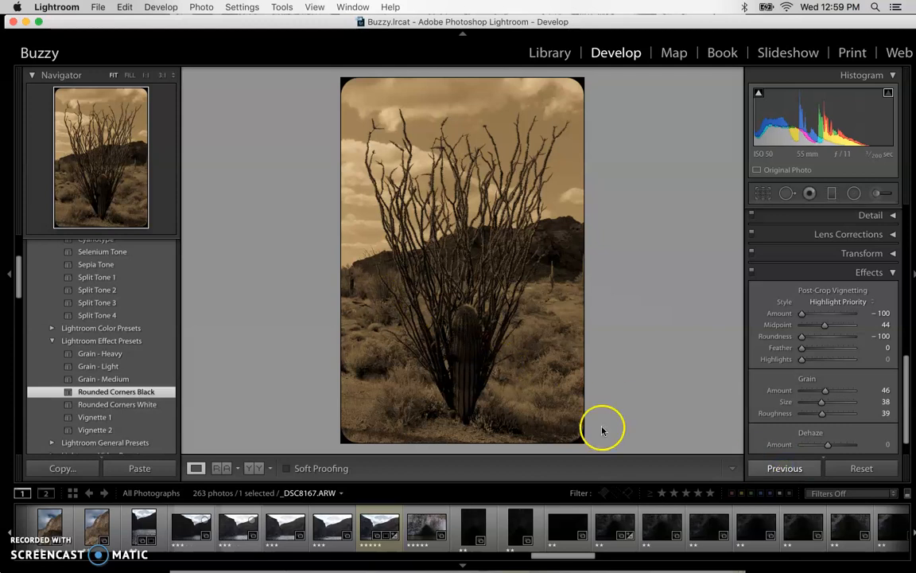
click(784, 469)
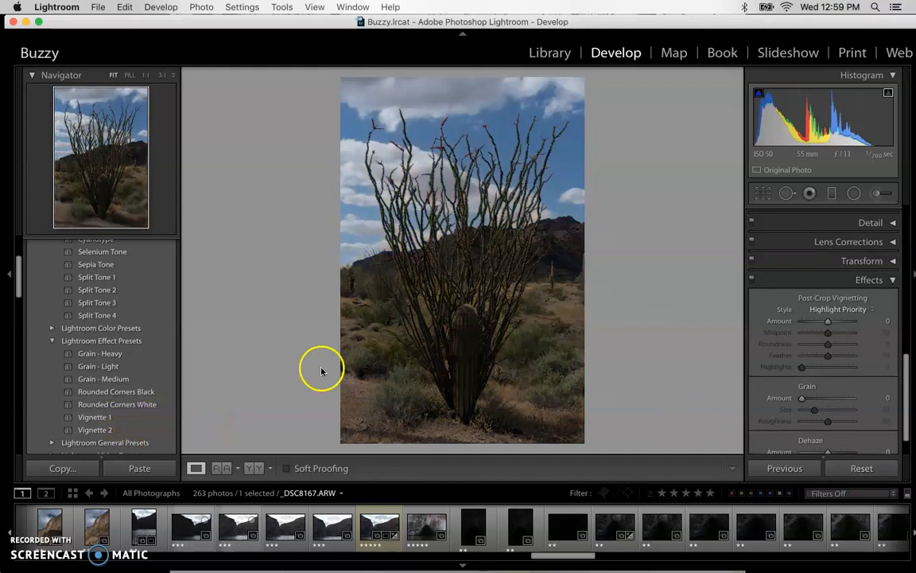
Stack the Antique Light, Grain - Medium and Vignette 2 presets on the photo
scroll(135, 346, up, 5)
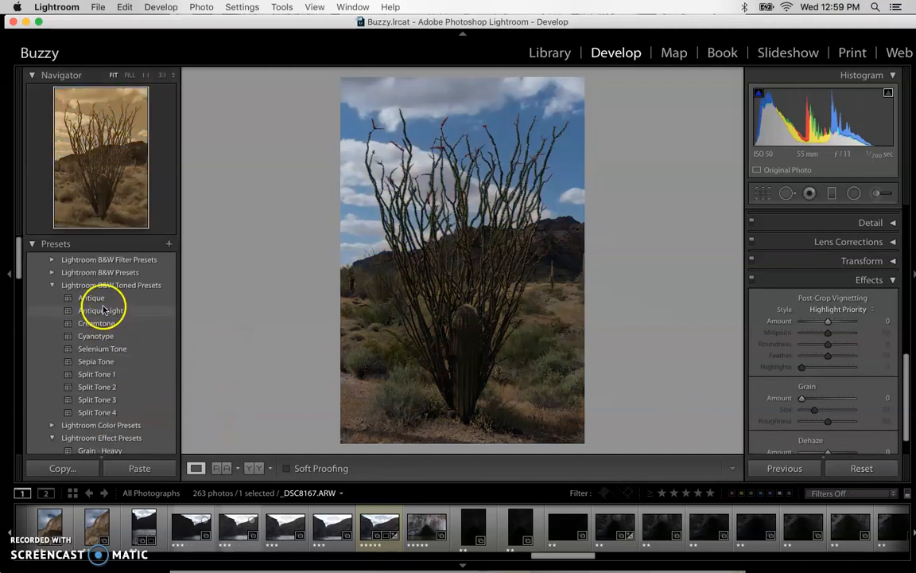
click(106, 311)
scroll(127, 366, down, 4)
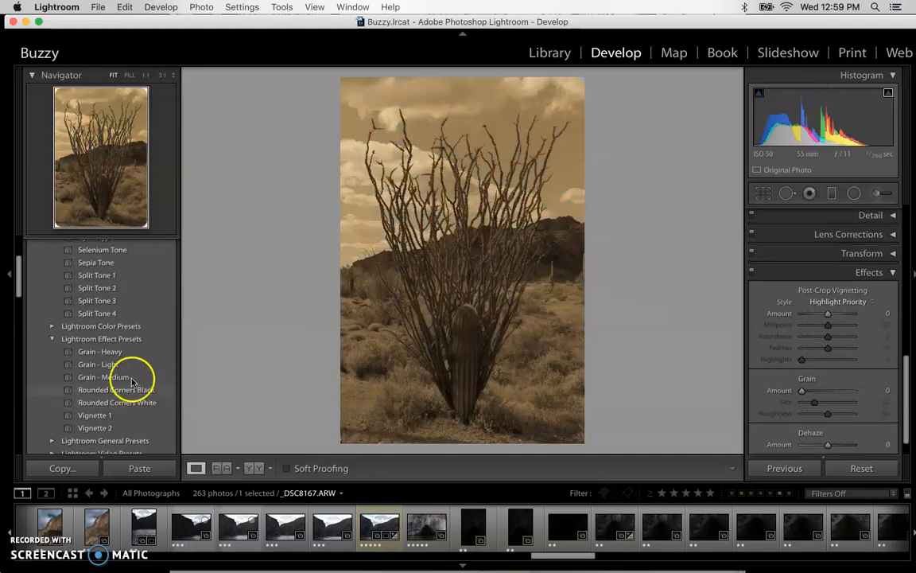
click(105, 380)
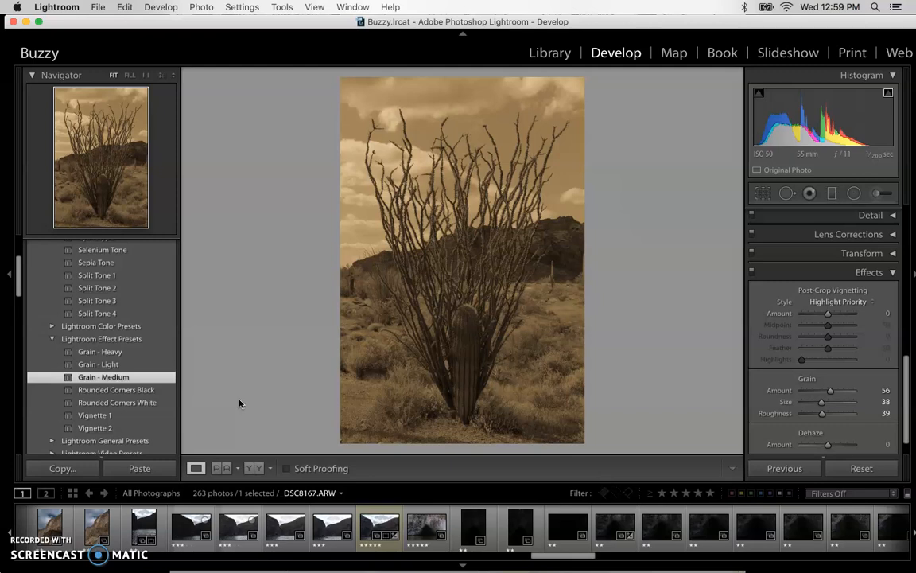
scroll(102, 398, down, 2)
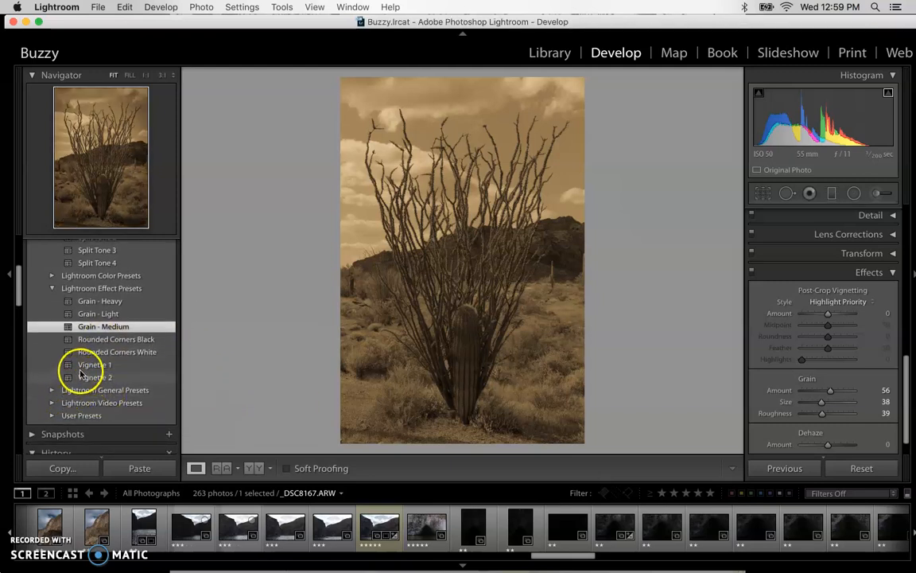
click(92, 377)
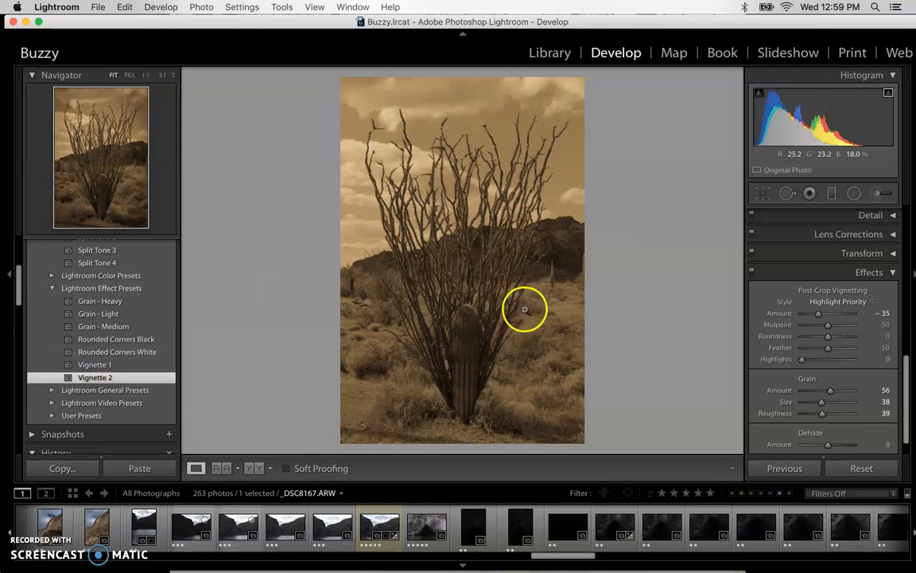
Compare the unedited photo with the preset version, ending on the edited one, and review the Effects settings
key(backslash)
key(backslash)
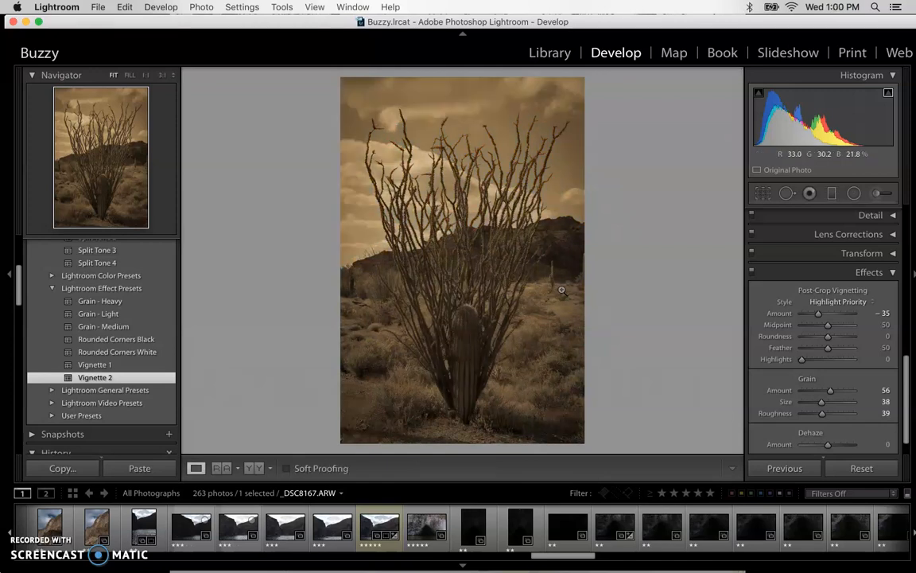
scroll(811, 310, up, 2)
scroll(811, 310, down, 3)
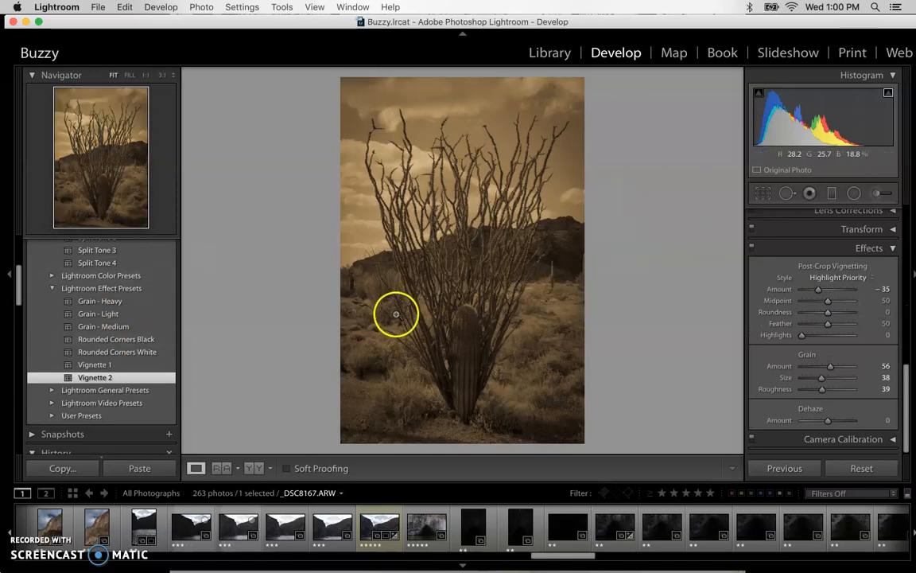
Collapse the Lightroom Effect Presets and Lightroom B&W Toned Presets groups
click(49, 287)
scroll(52, 289, up, 2)
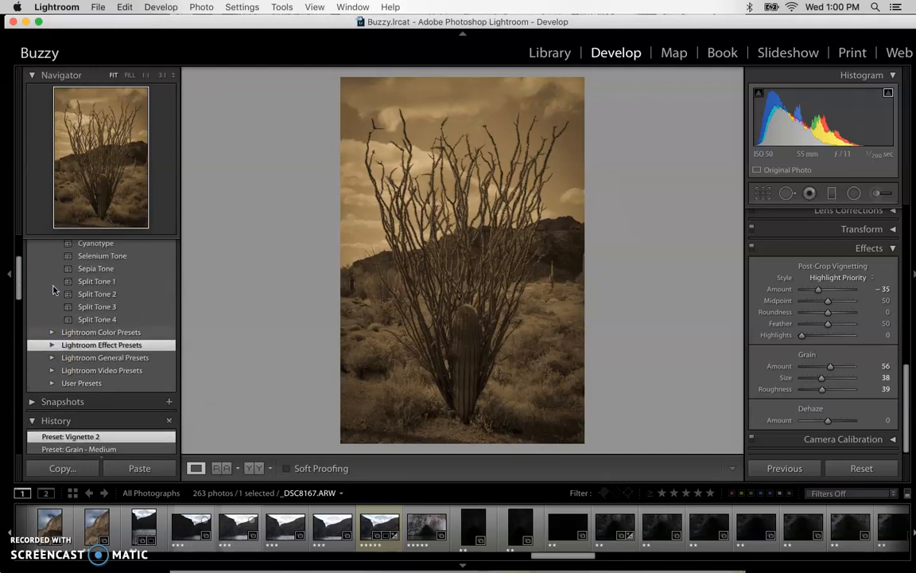
scroll(52, 289, up, 3)
click(52, 288)
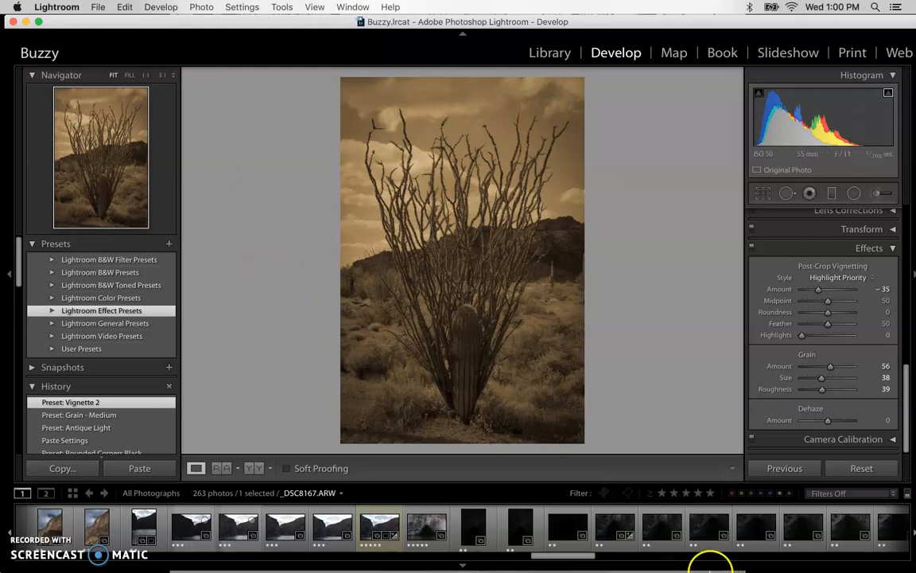
Switch to Chrome and return from the Presetpro page to the Google results for "free lightroom presets"
mouse_move(788, 563)
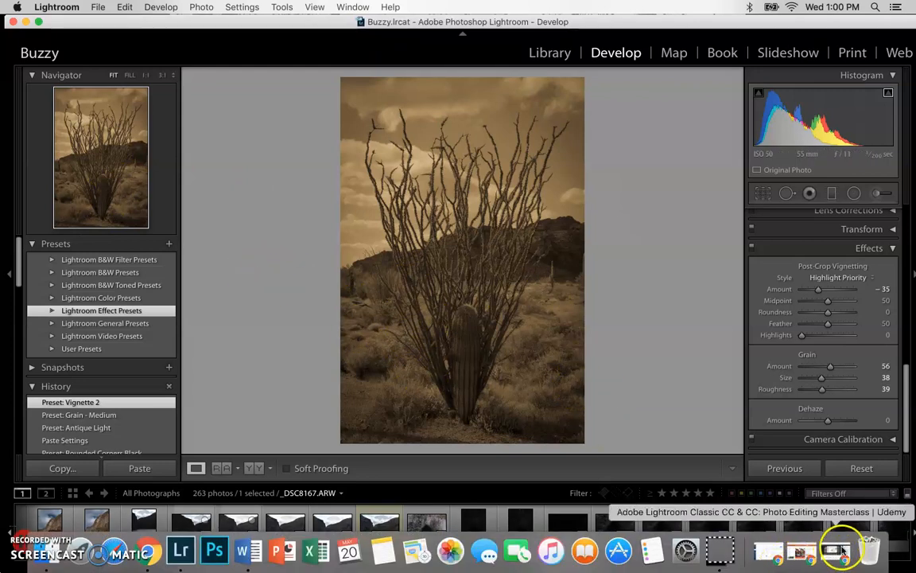
click(811, 554)
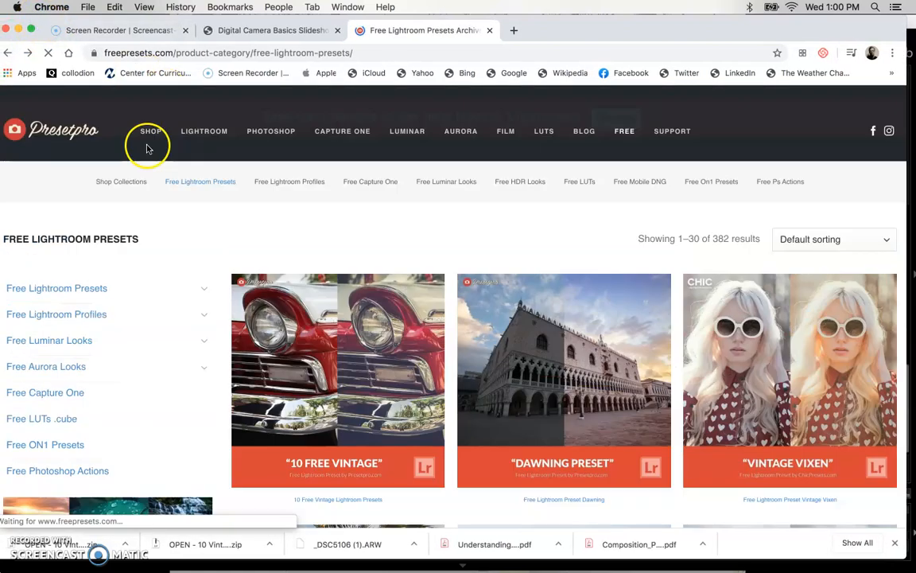
click(8, 53)
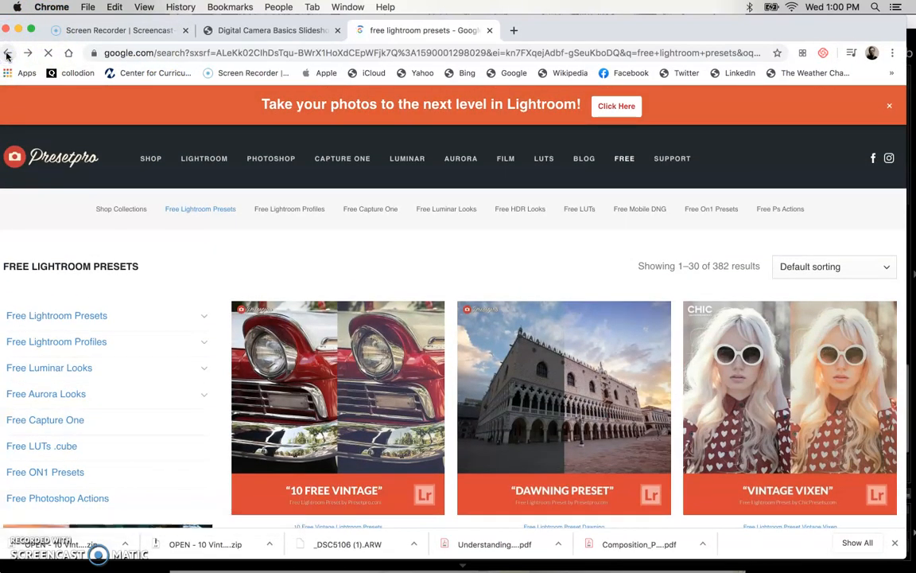
Look through the search results and open the Free Lightroom Presets Archives page from Presetpro
scroll(210, 165, up, 7)
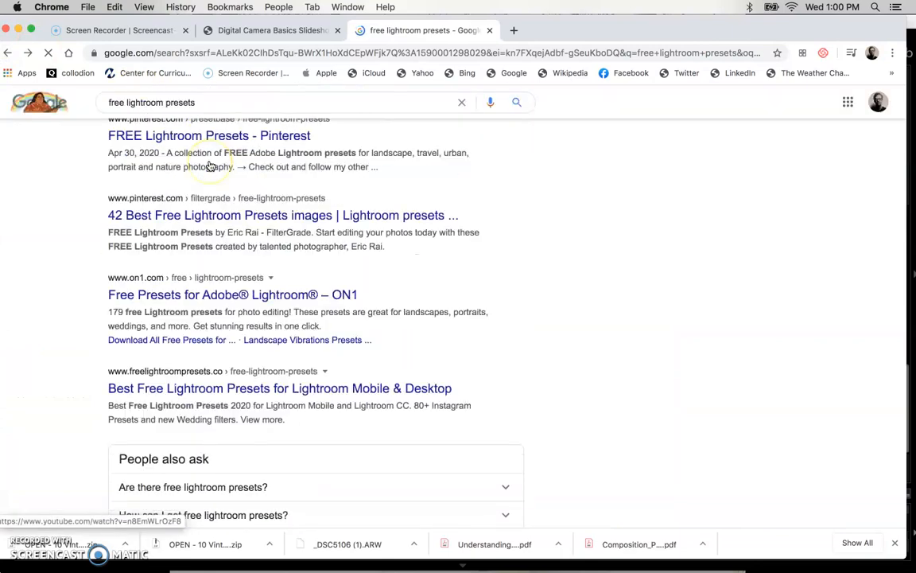
scroll(236, 283, down, 5)
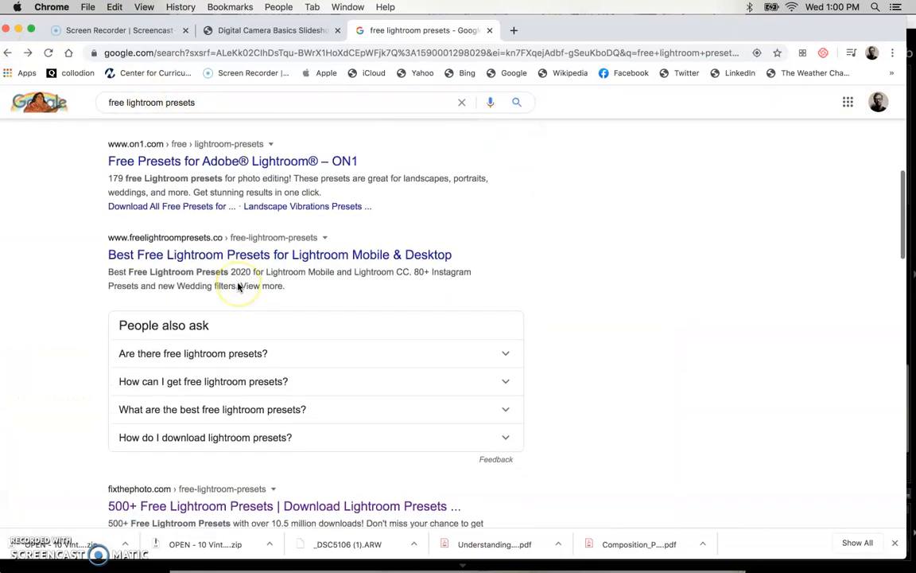
scroll(235, 280, up, 3)
scroll(239, 383, down, 7)
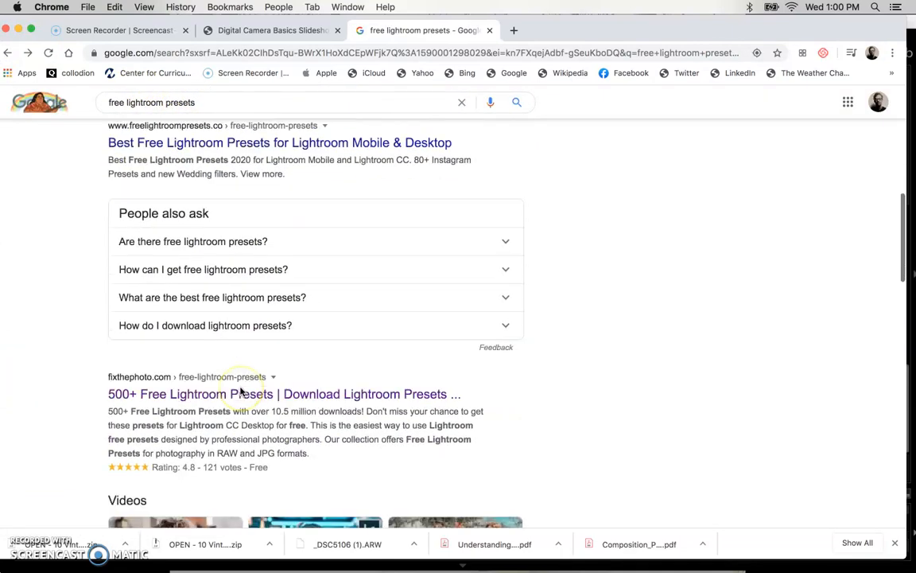
scroll(225, 364, down, 5)
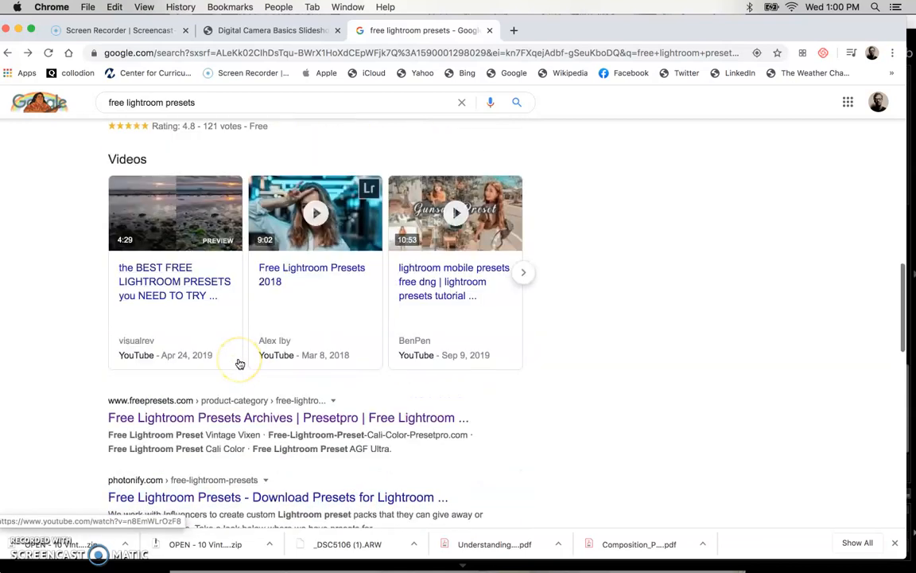
scroll(226, 326, down, 15)
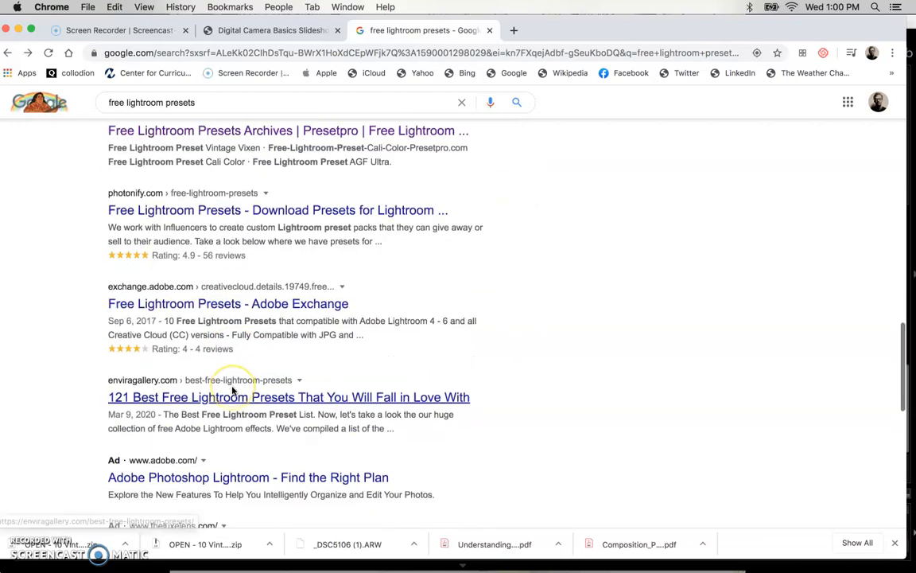
scroll(232, 389, up, 18)
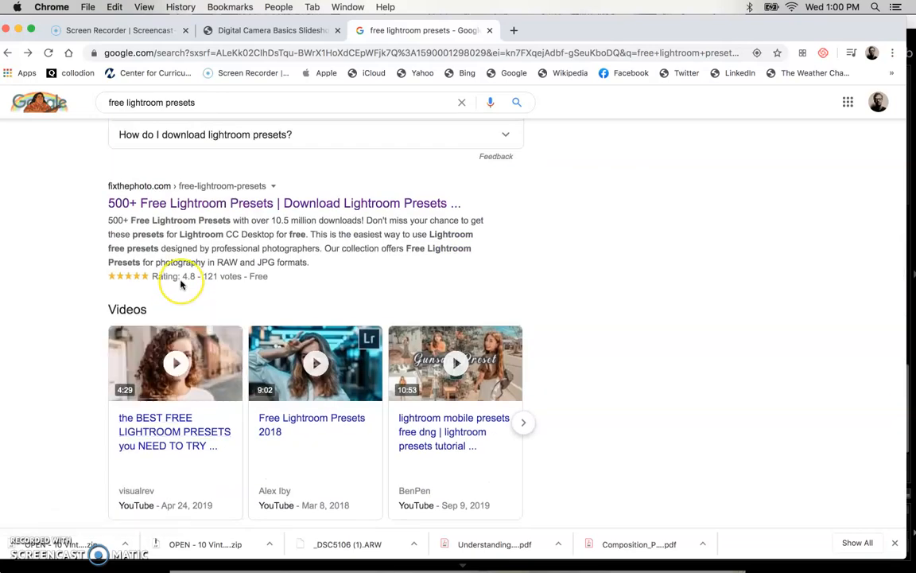
scroll(180, 282, down, 6)
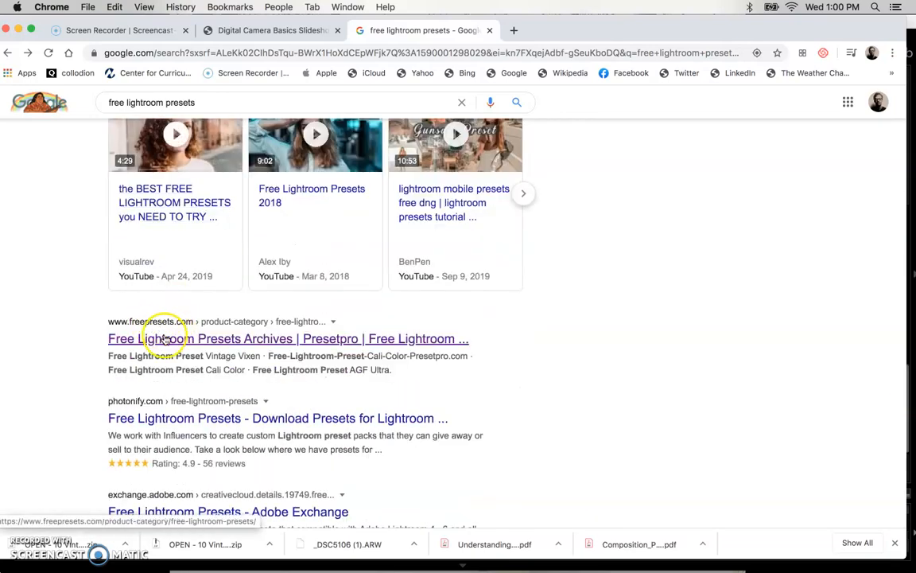
click(166, 339)
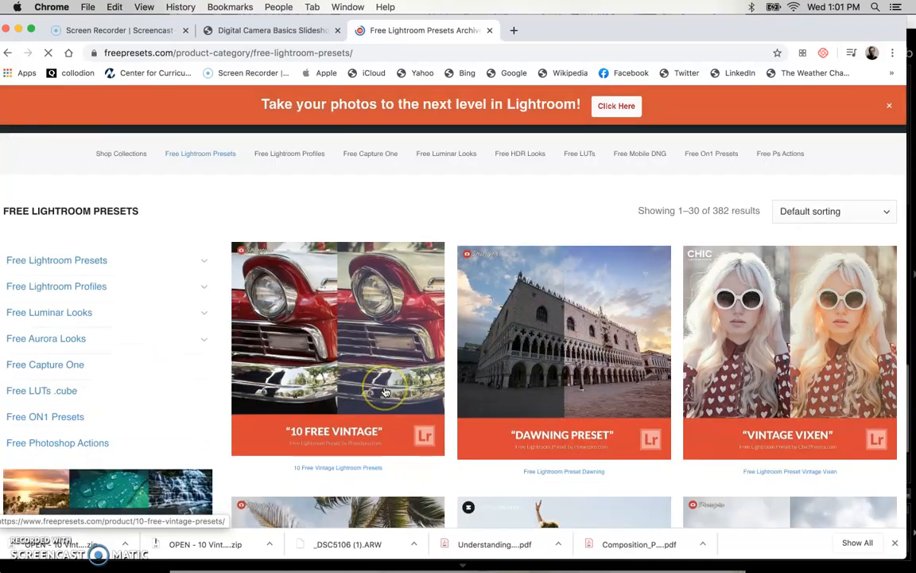
Browse the free preset archive and open the "10 Free Vintage Lightroom Presets" product page
scroll(380, 388, down, 5)
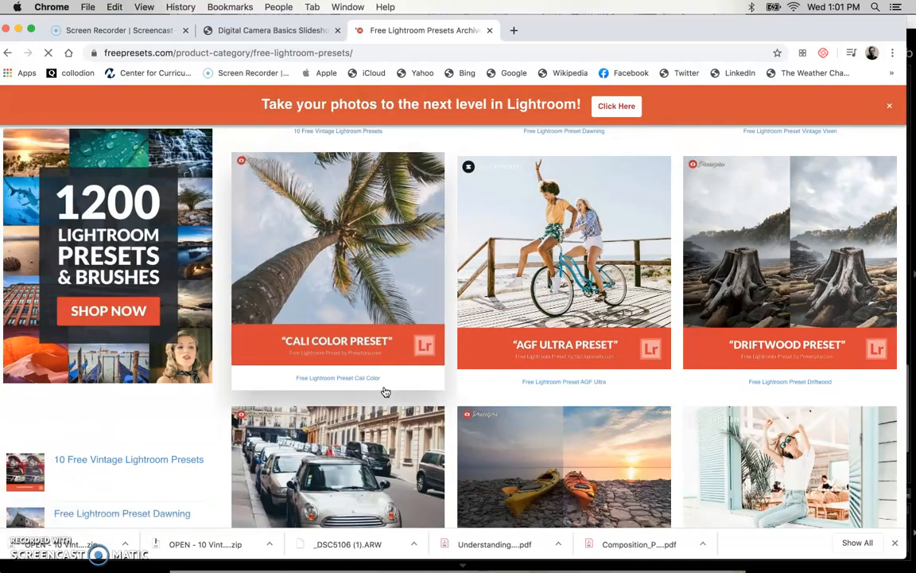
scroll(386, 391, up, 3)
scroll(382, 392, up, 1)
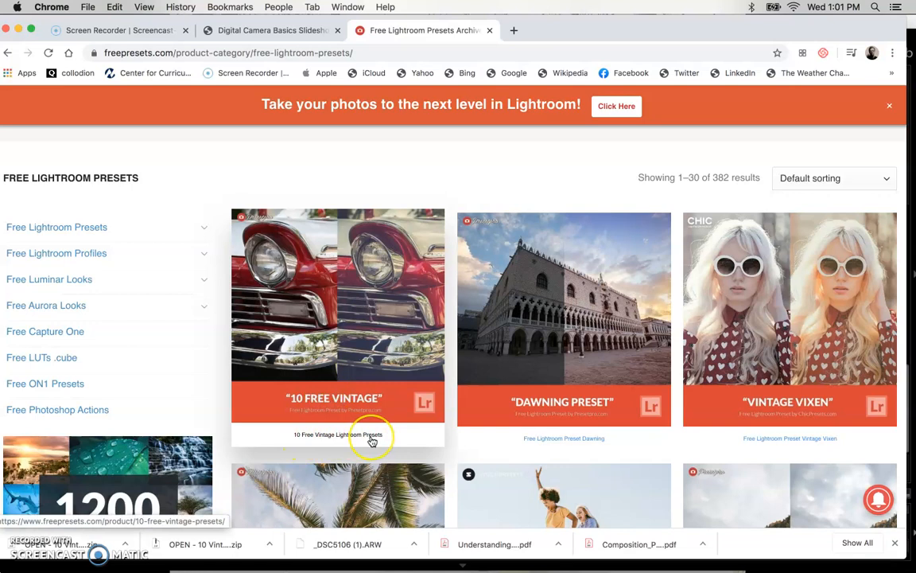
click(347, 379)
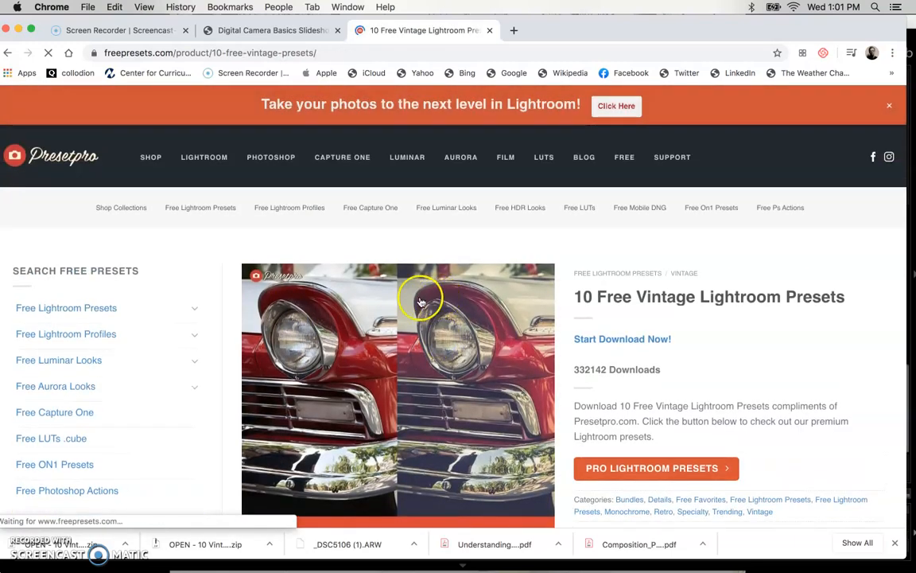
Examine the vintage preset pack's product page, including its preview image, description and related collections
scroll(471, 358, down, 3)
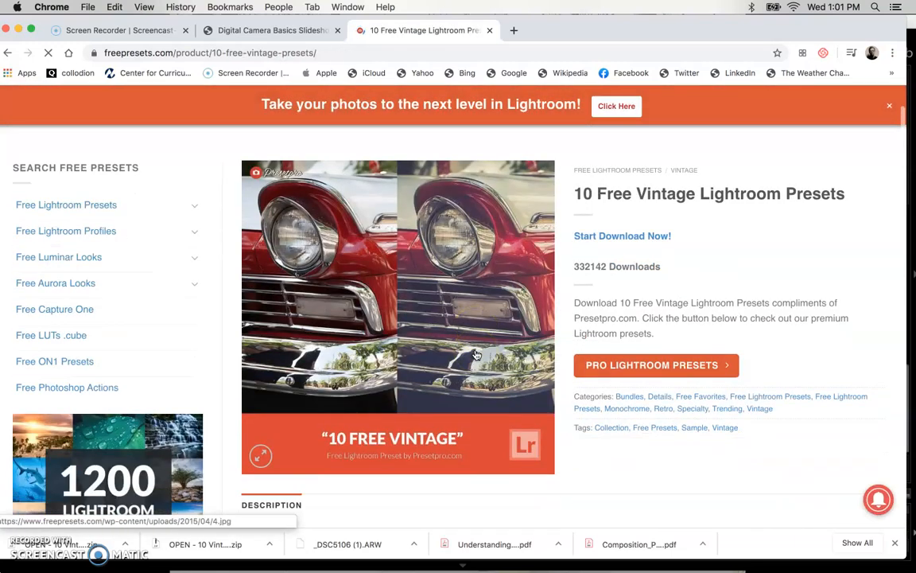
scroll(445, 296, down, 10)
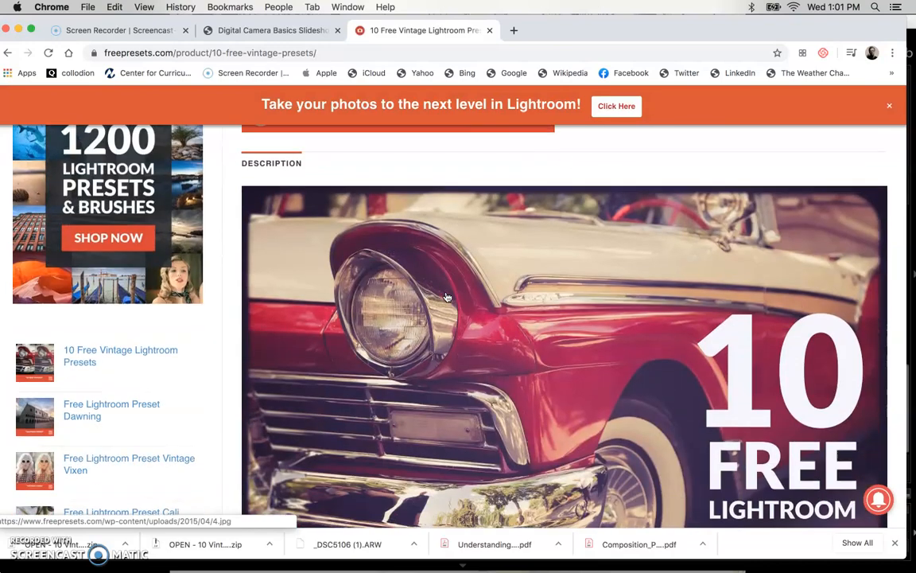
scroll(446, 296, down, 14)
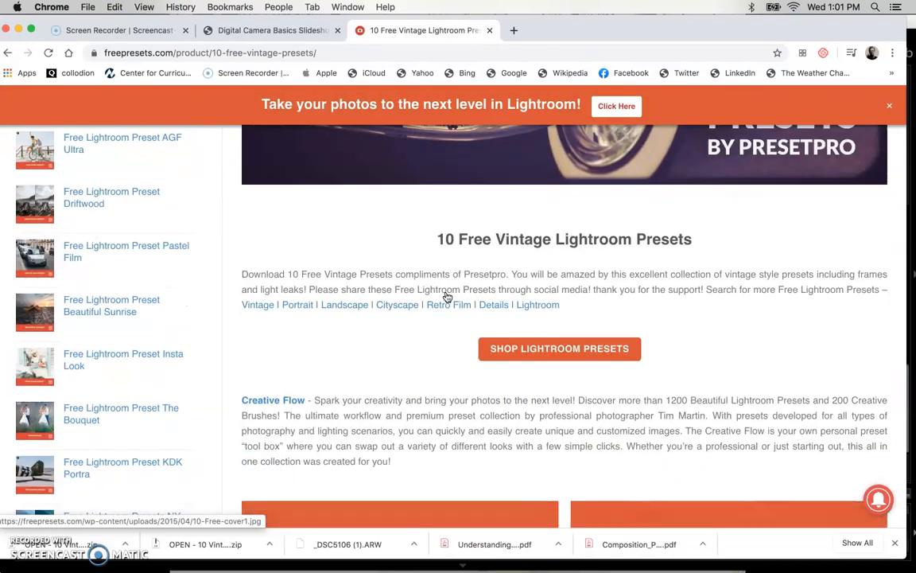
scroll(447, 296, down, 8)
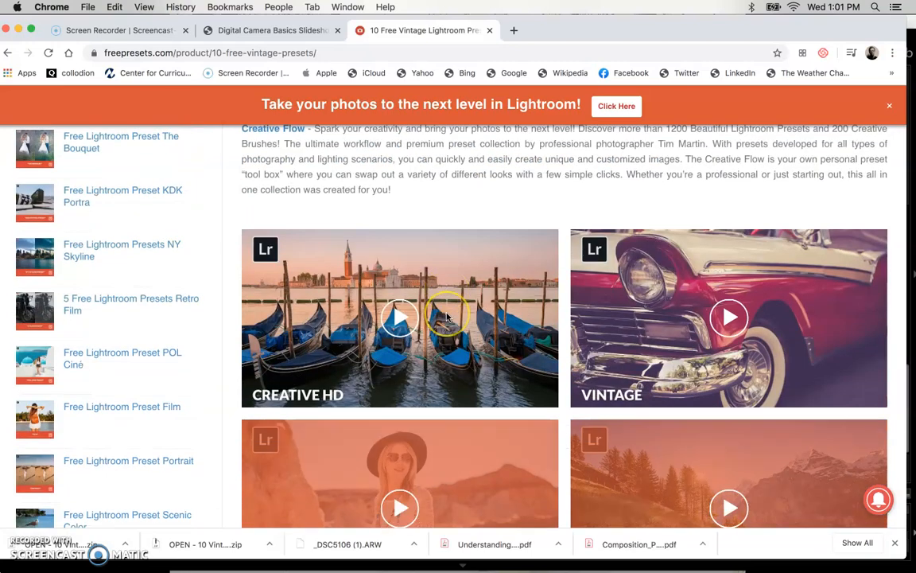
Examine the vintage pack's description and the paid collections and bundles promoted on its product page
scroll(447, 317, up, 5)
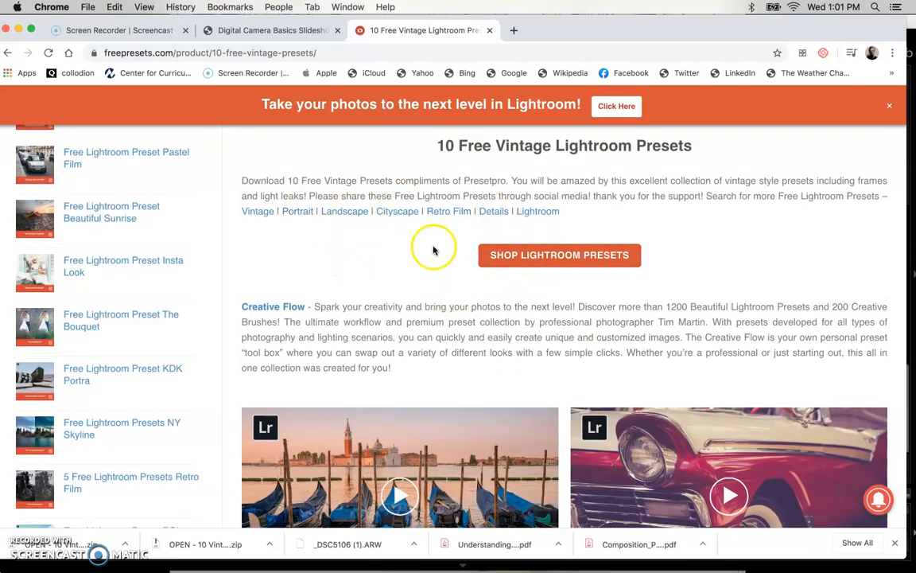
scroll(429, 276, down, 10)
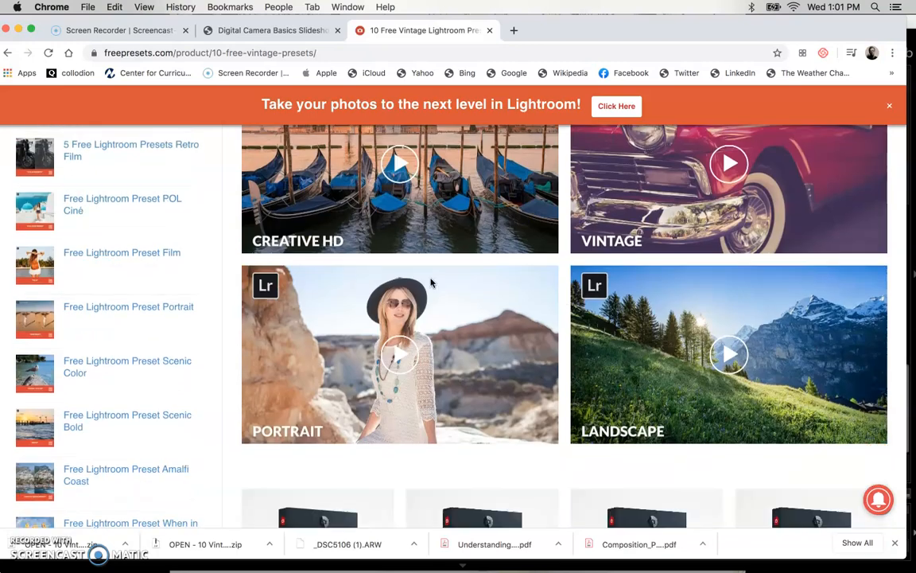
scroll(430, 282, down, 7)
scroll(379, 311, down, 1)
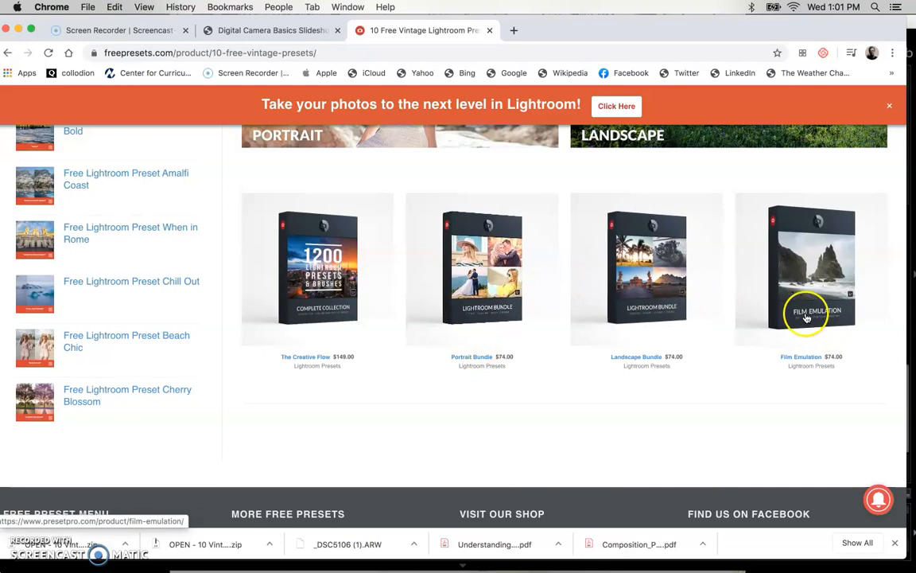
scroll(614, 355, up, 2)
scroll(613, 355, up, 6)
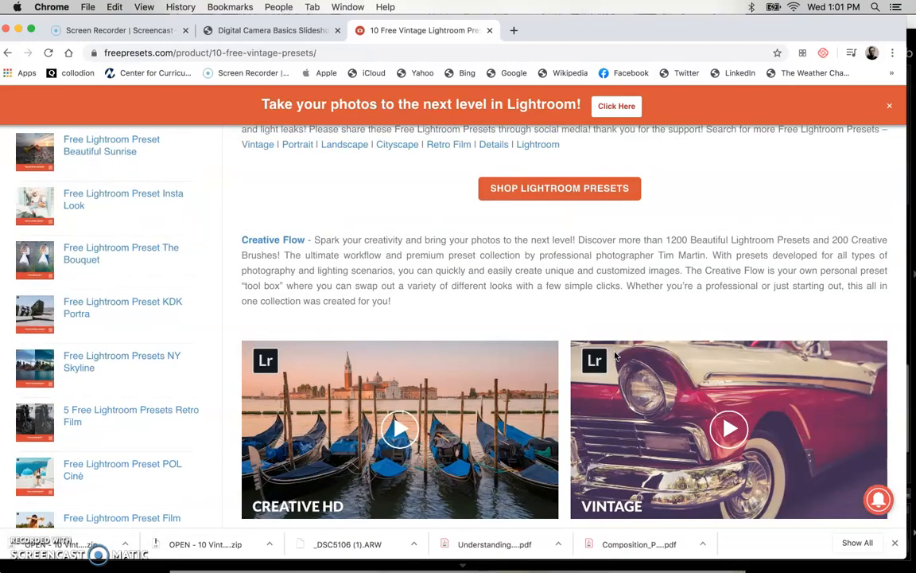
scroll(552, 297, up, 8)
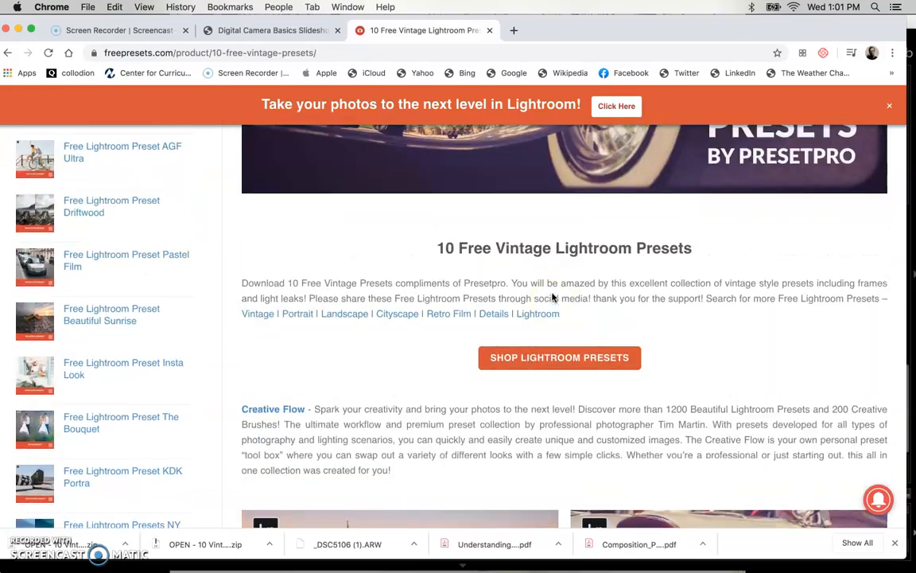
scroll(552, 297, up, 5)
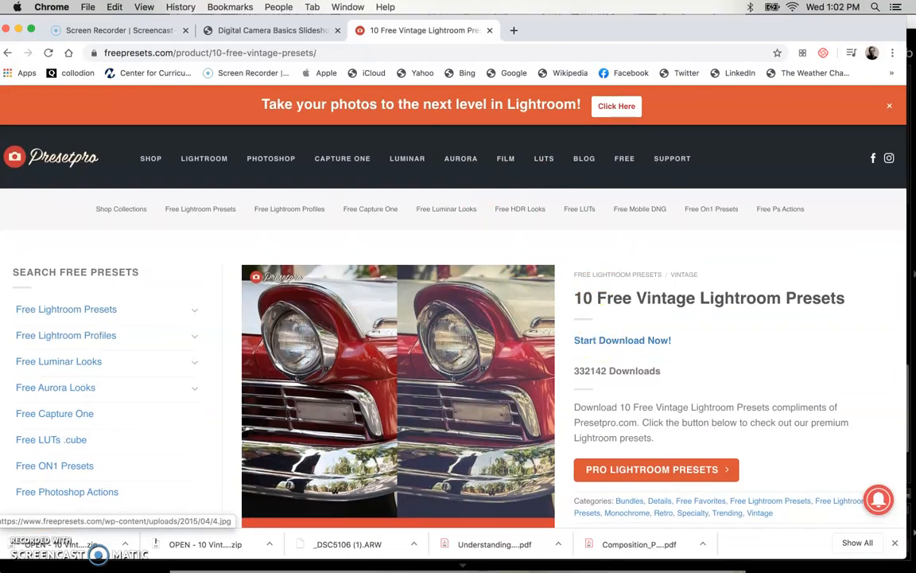
Open the downloaded 10 Vintage Presets zip archive and minimize the Chrome window
click(67, 434)
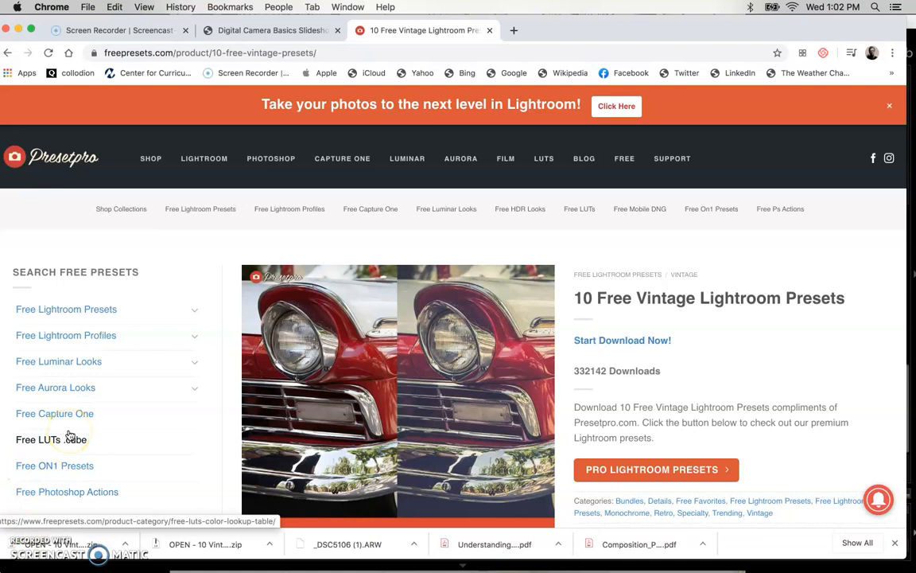
click(25, 544)
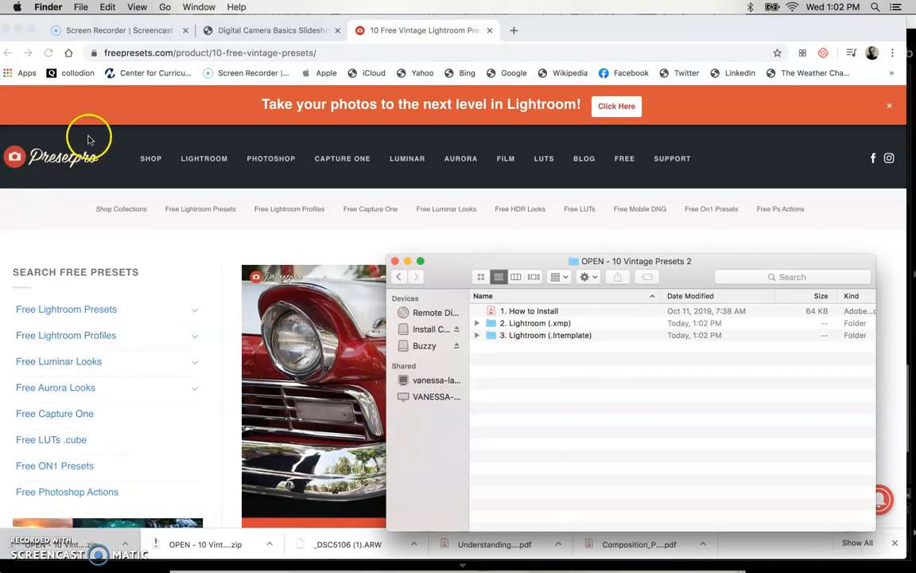
click(18, 32)
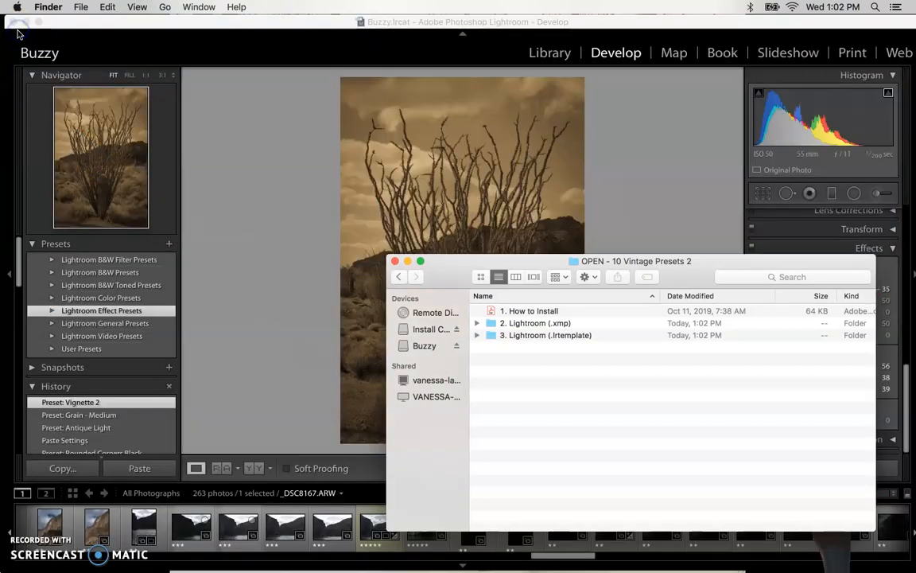
Preview the "1. How to Install" document in the extracted preset folder and close the preview
click(511, 313)
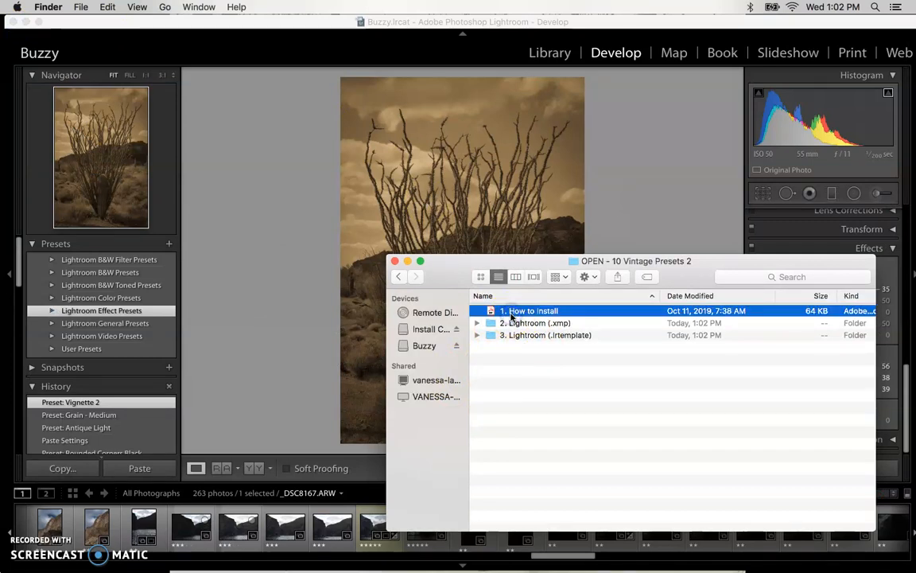
key(space)
key(space)
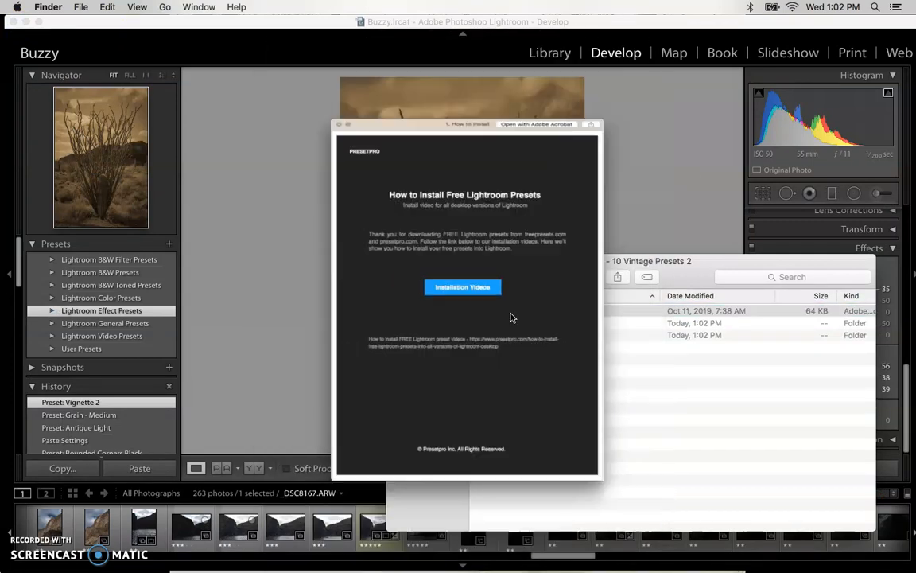
key(space)
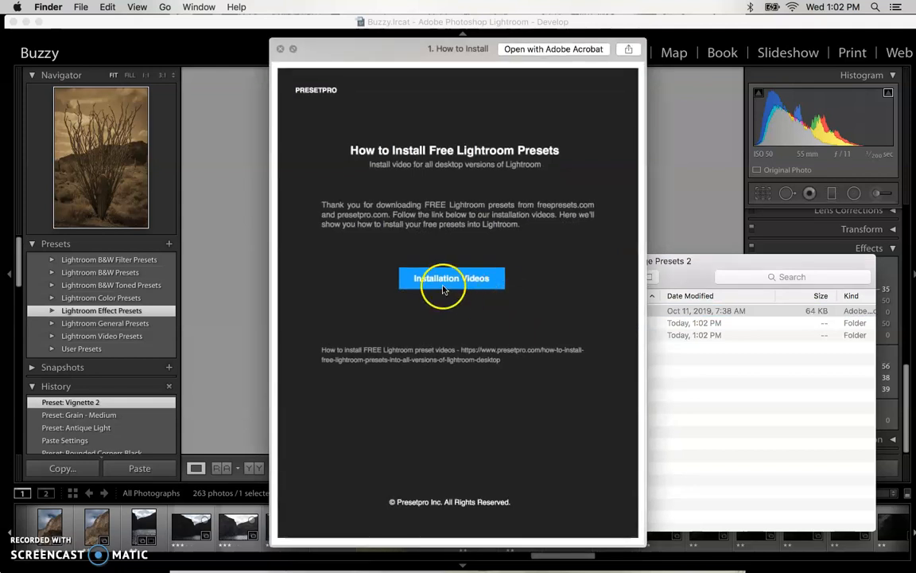
key(space)
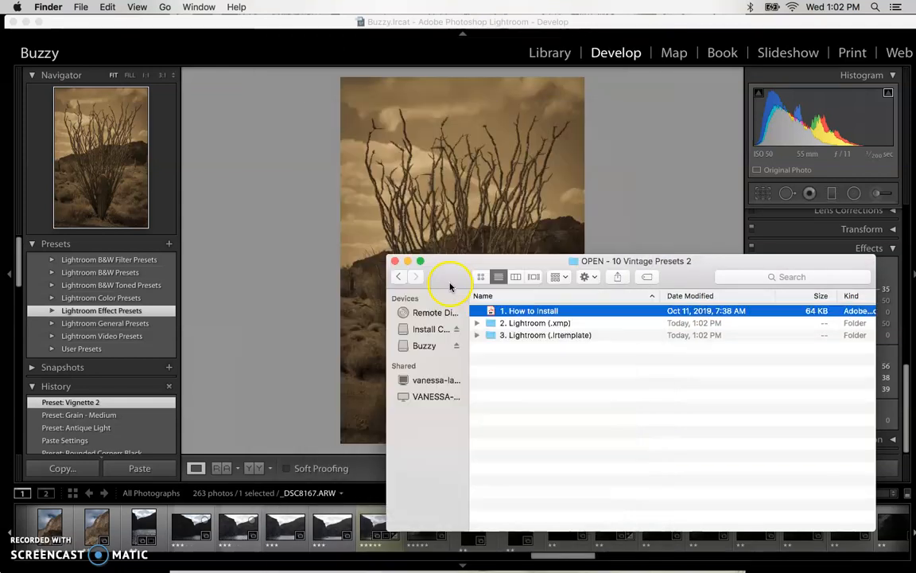
Open the "3. Lightroom (.lrtemplate)" folder and its "Presetpro - 10 Vintage Presets" subfolder to inspect the preset files
click(524, 325)
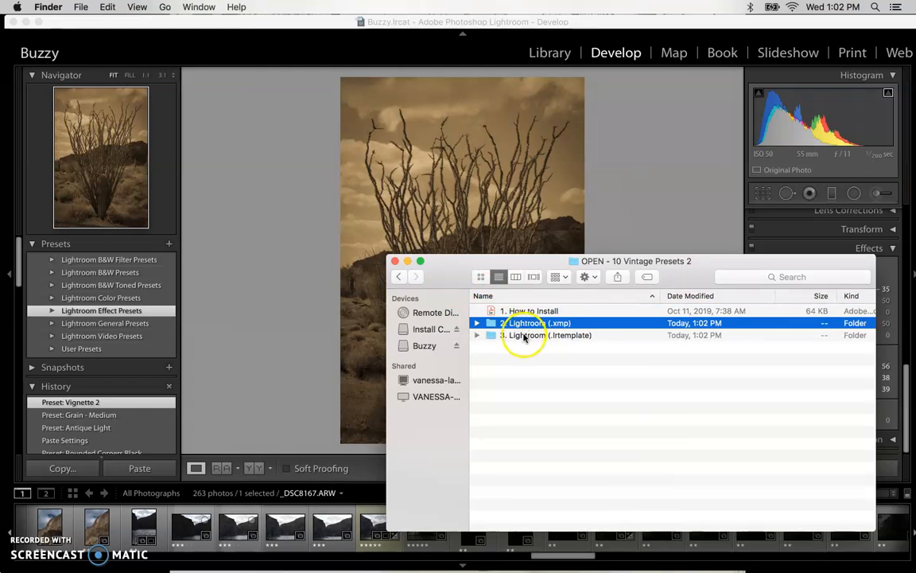
click(524, 335)
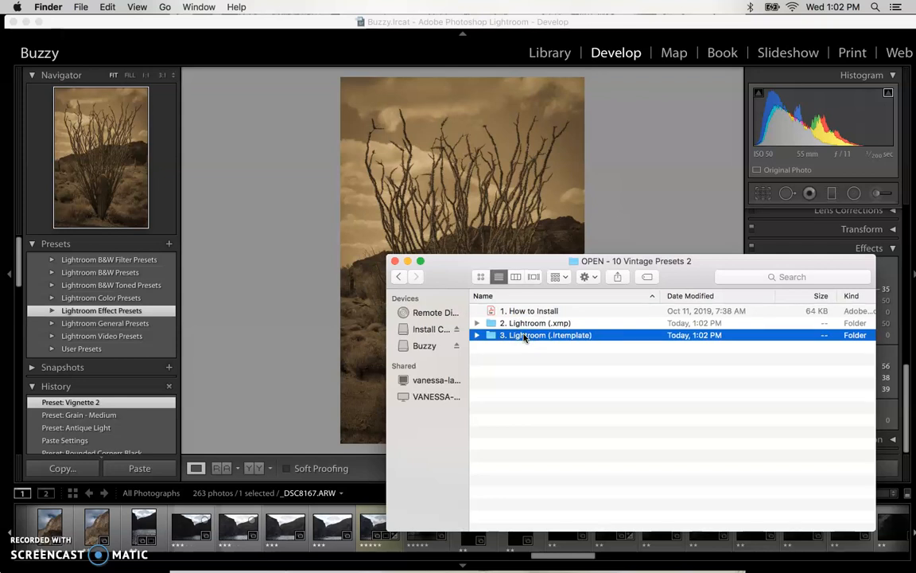
click(565, 346)
click(532, 336)
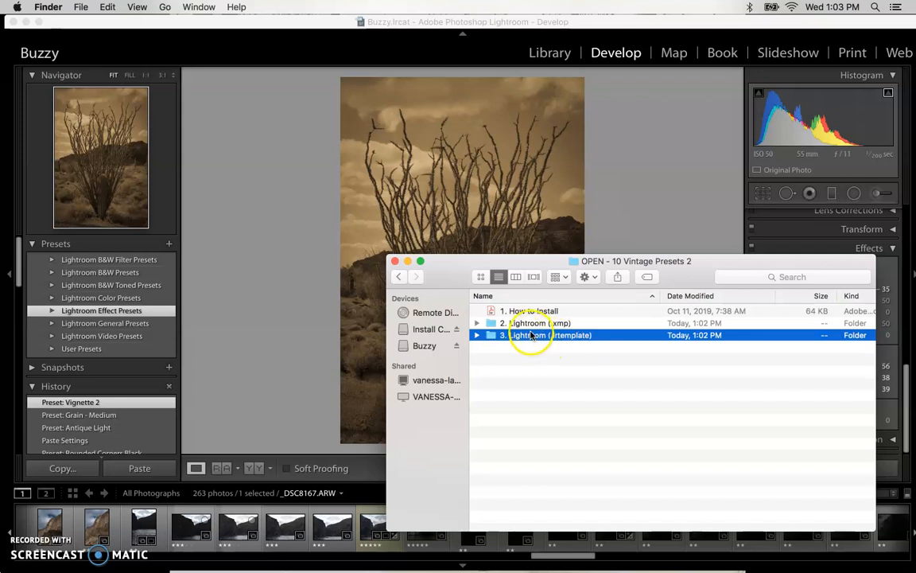
double_click(531, 335)
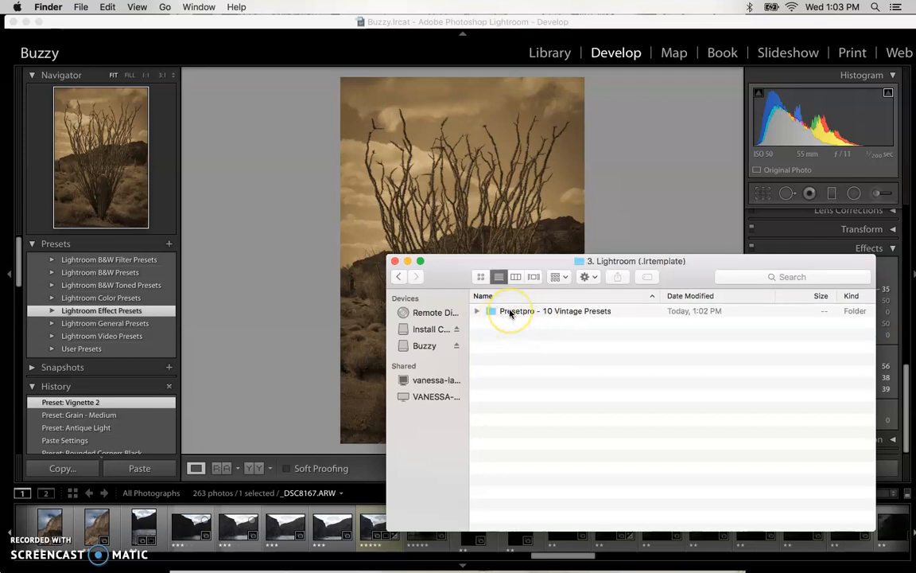
double_click(526, 310)
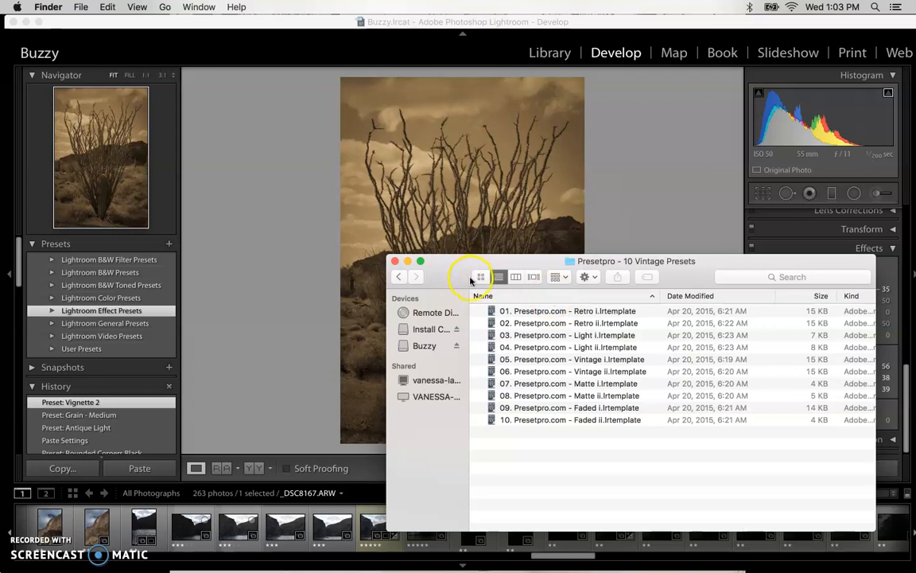
Switch to Lightroom and create a new preset folder named "Presetpro Vintage"
click(251, 282)
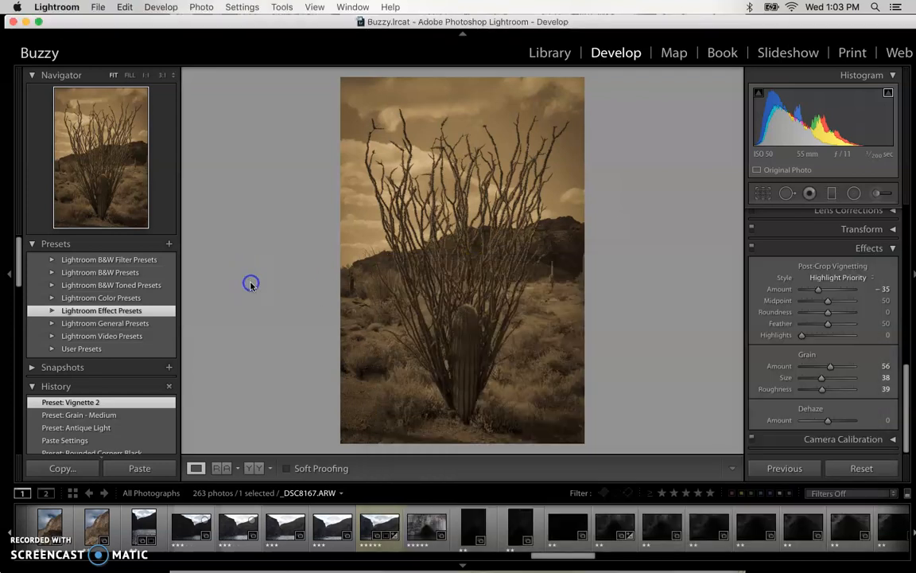
right_click(34, 298)
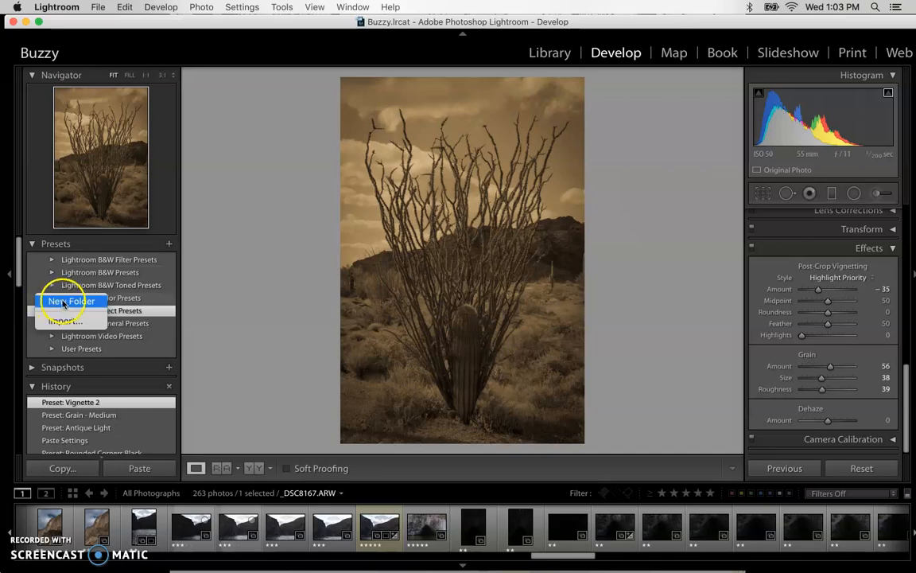
click(66, 302)
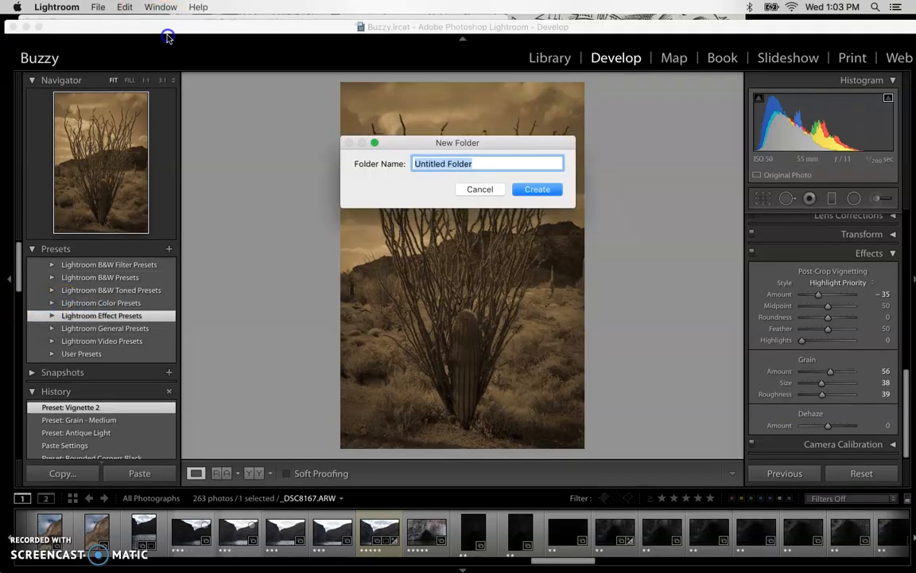
drag(166, 24, 144, 174)
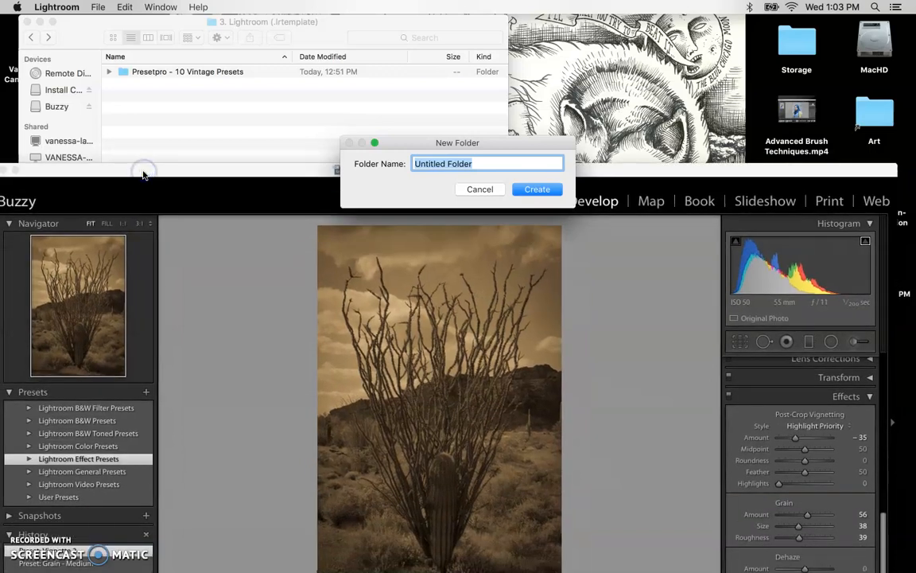
text(Preset)
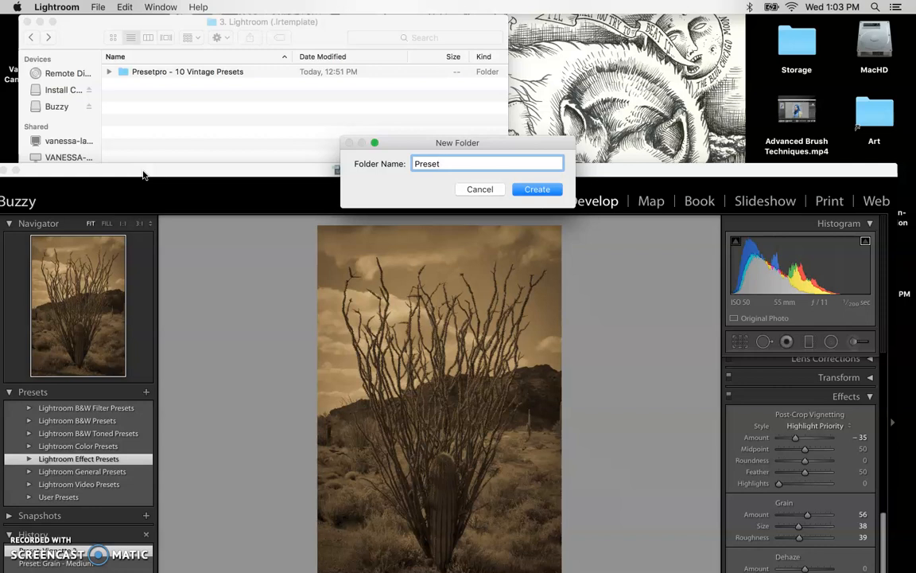
text(pro )
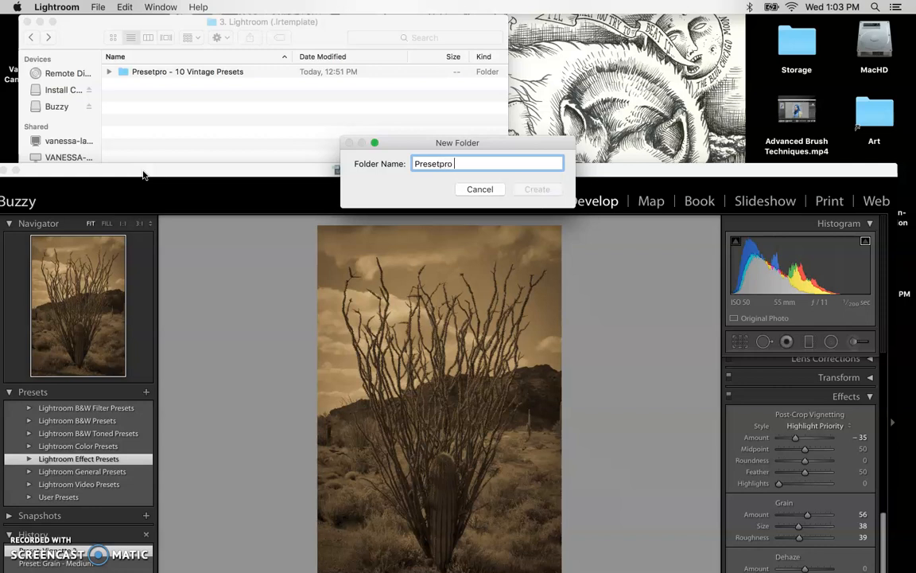
text(Vintage)
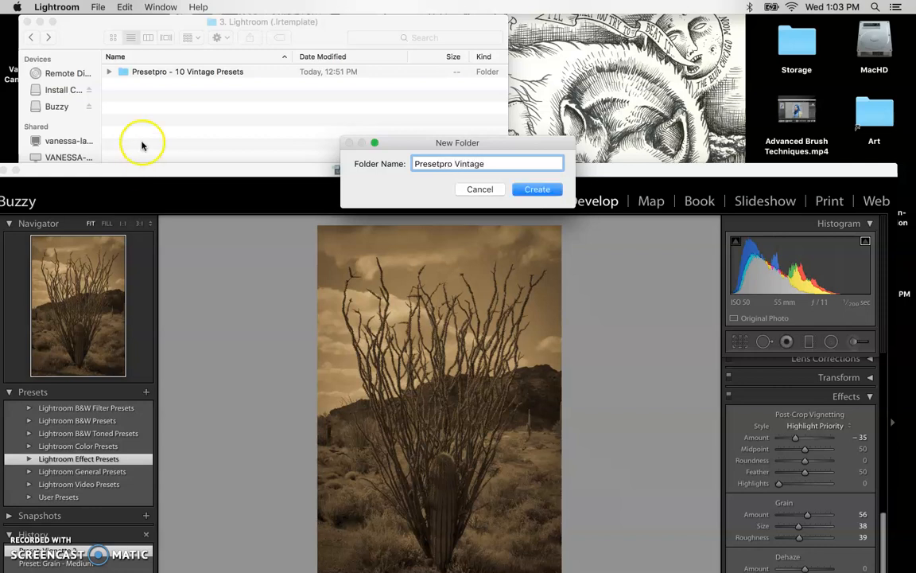
click(537, 189)
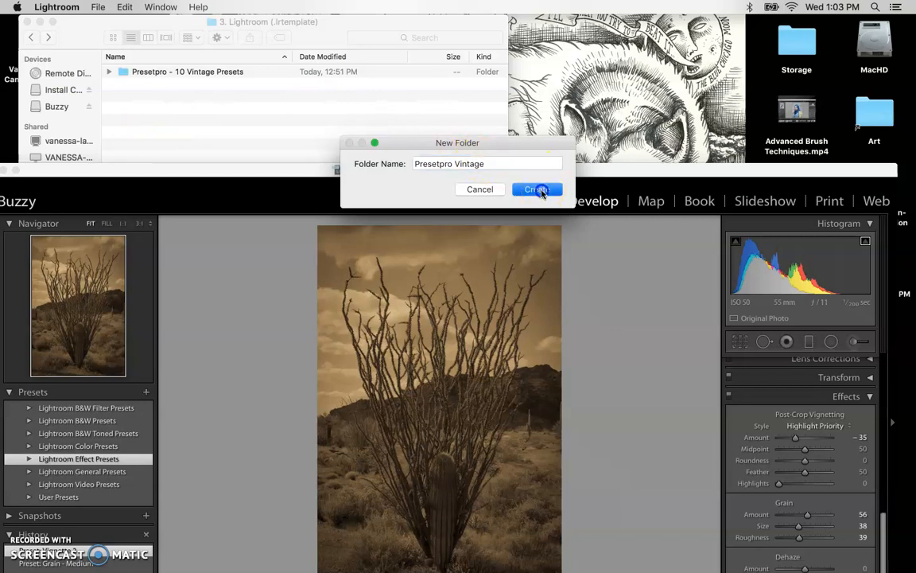
drag(236, 166, 270, 60)
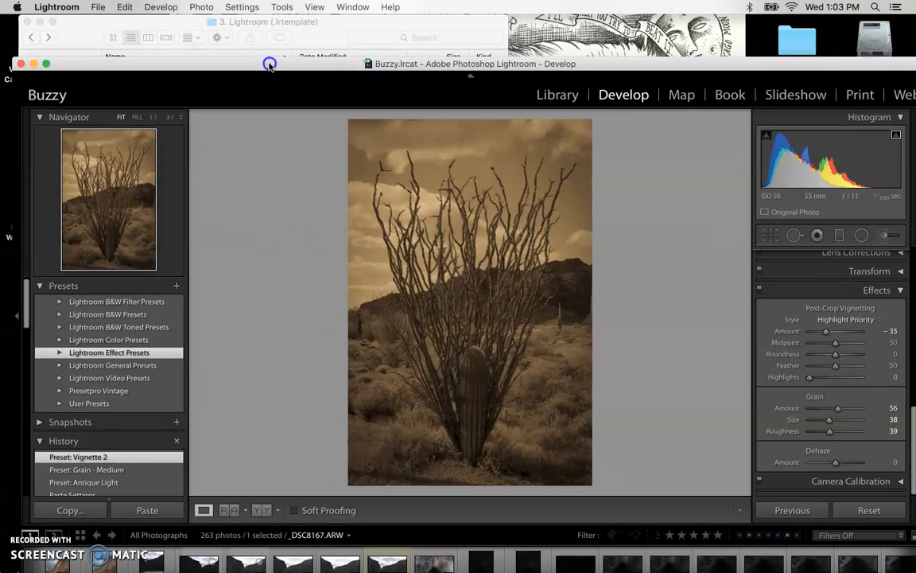
Try to import presets into the Presetpro Vintage folder, browsing the Desktop and the Buzzy drive for the files
click(98, 395)
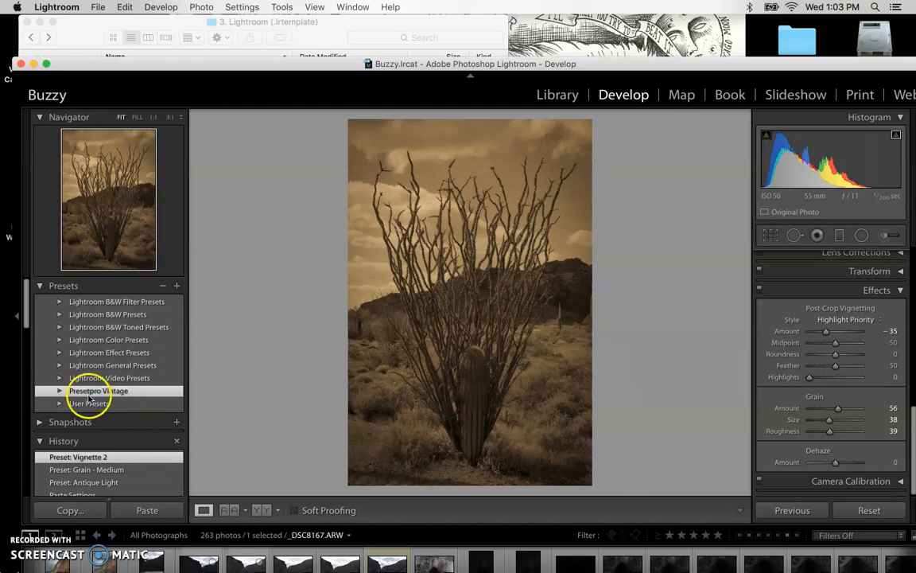
click(58, 391)
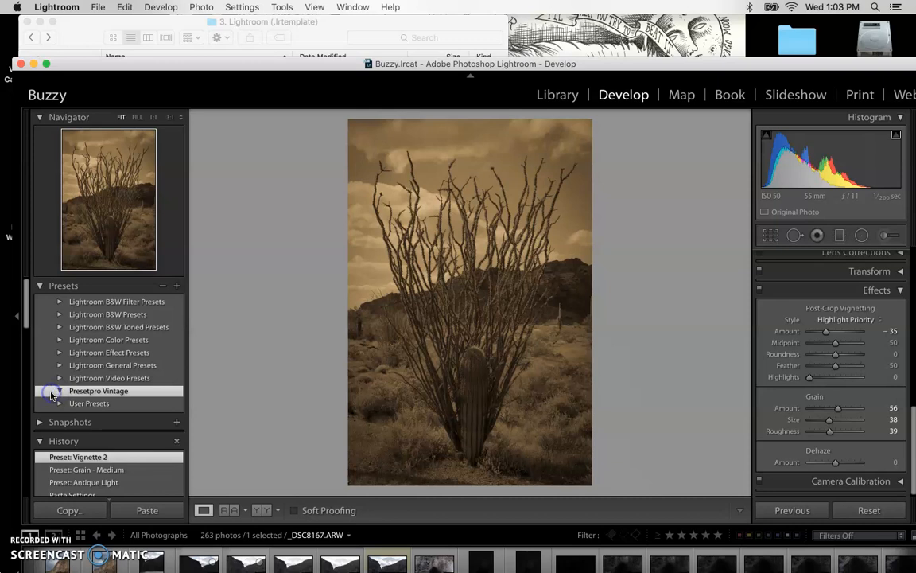
right_click(51, 394)
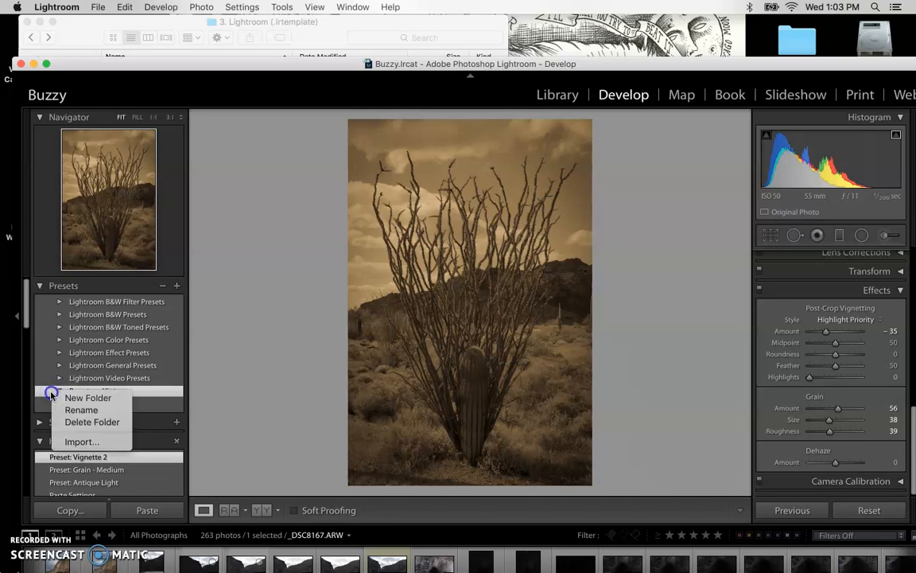
click(78, 442)
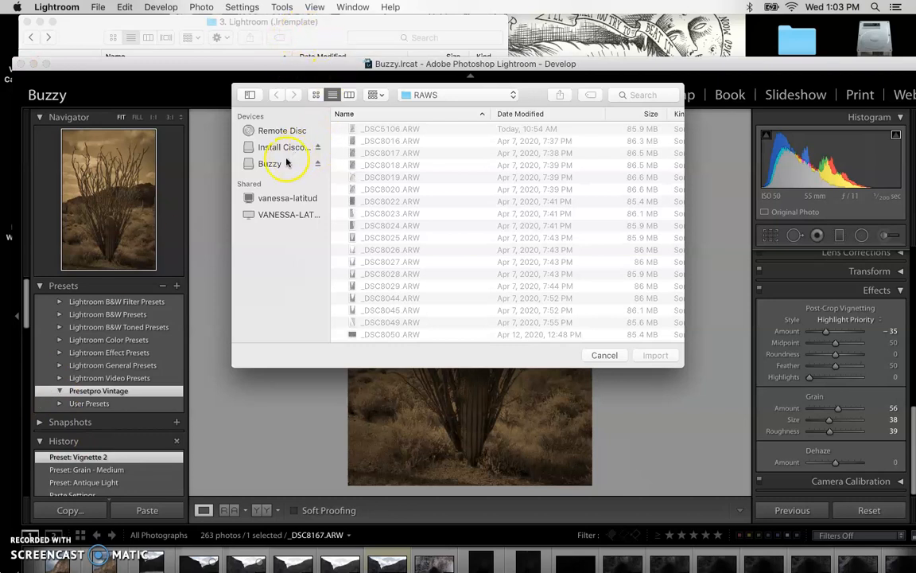
click(425, 96)
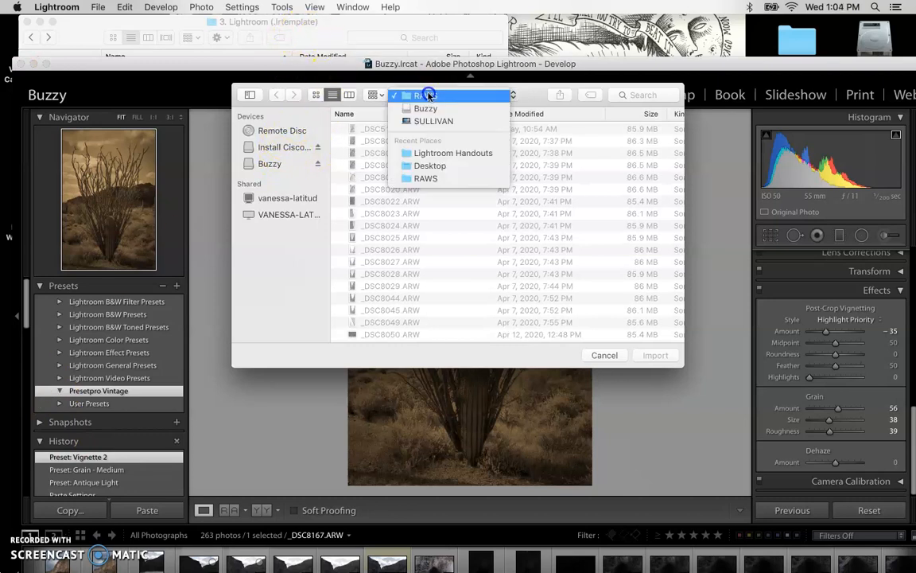
click(440, 165)
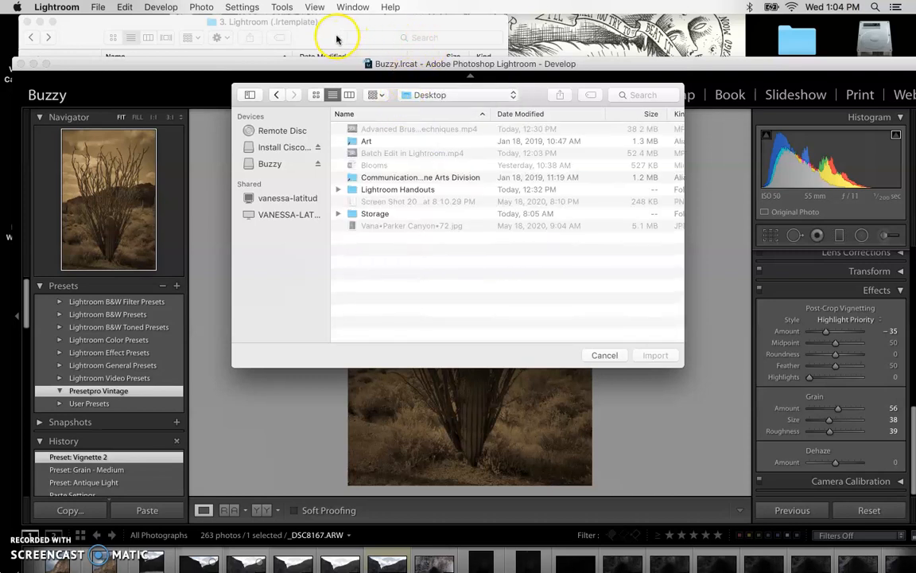
click(274, 164)
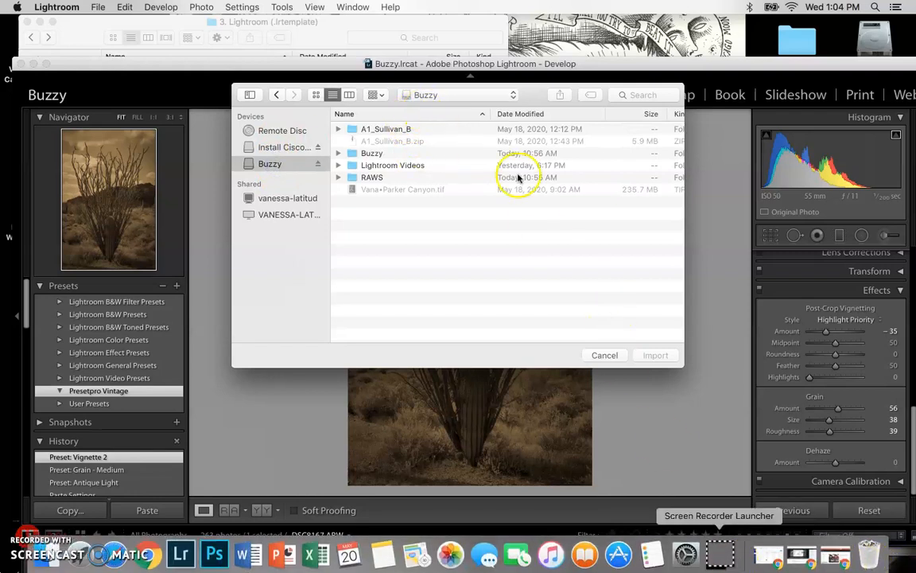
click(317, 32)
drag(316, 32, 831, 286)
click(444, 216)
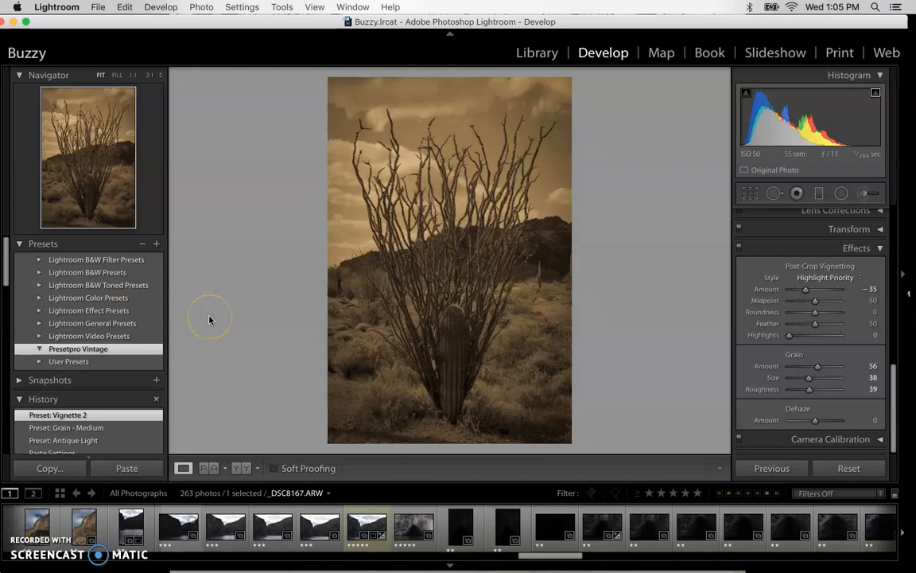
Import all ten .lrtemplate files from the Desktop's "Prestapro Vintage" folder into the Presetpro Vintage preset folder
mouse_move(672, 563)
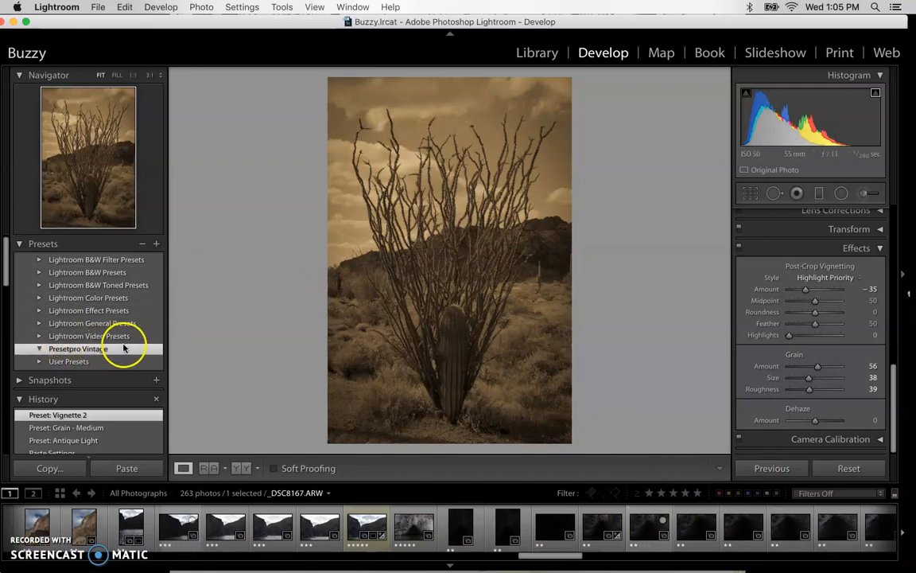
right_click(24, 350)
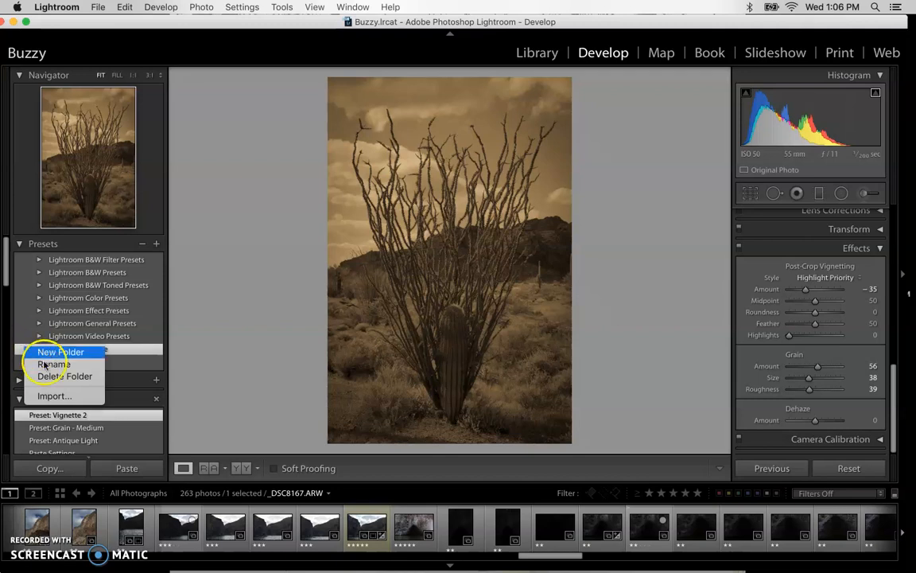
click(52, 396)
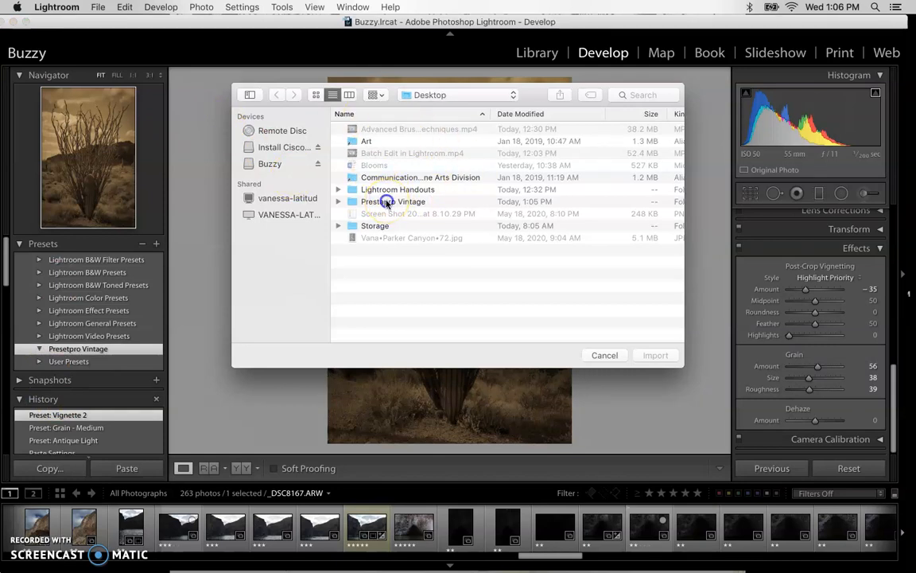
click(387, 203)
double_click(387, 203)
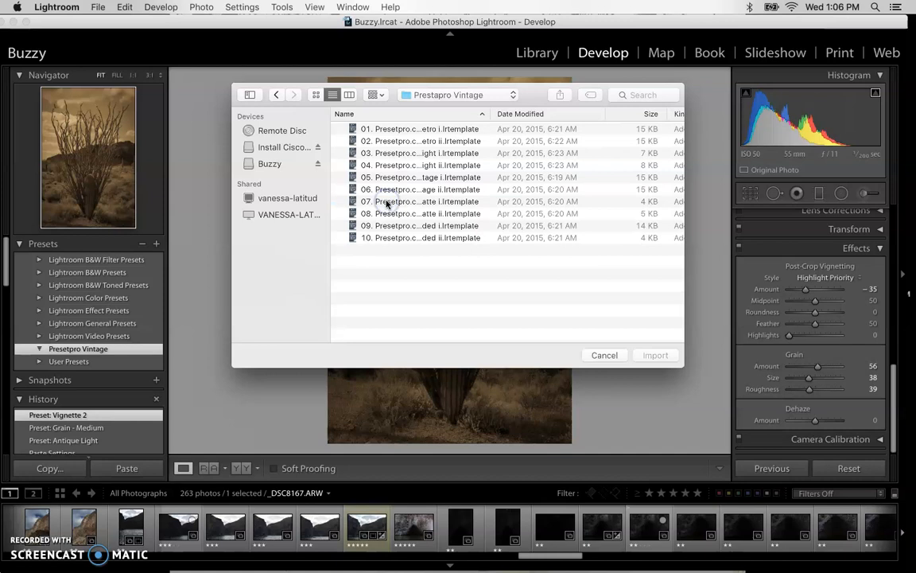
click(421, 127)
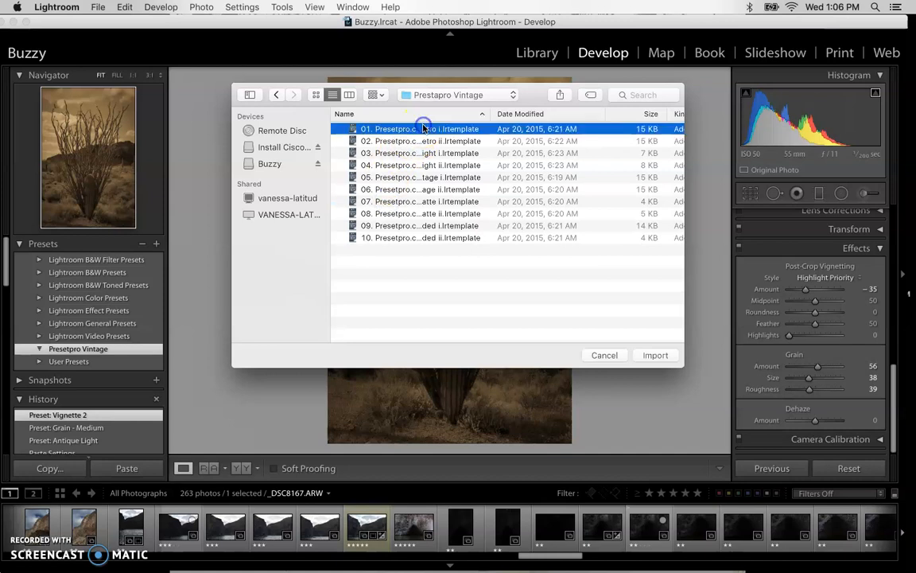
shift+click(431, 240)
click(651, 355)
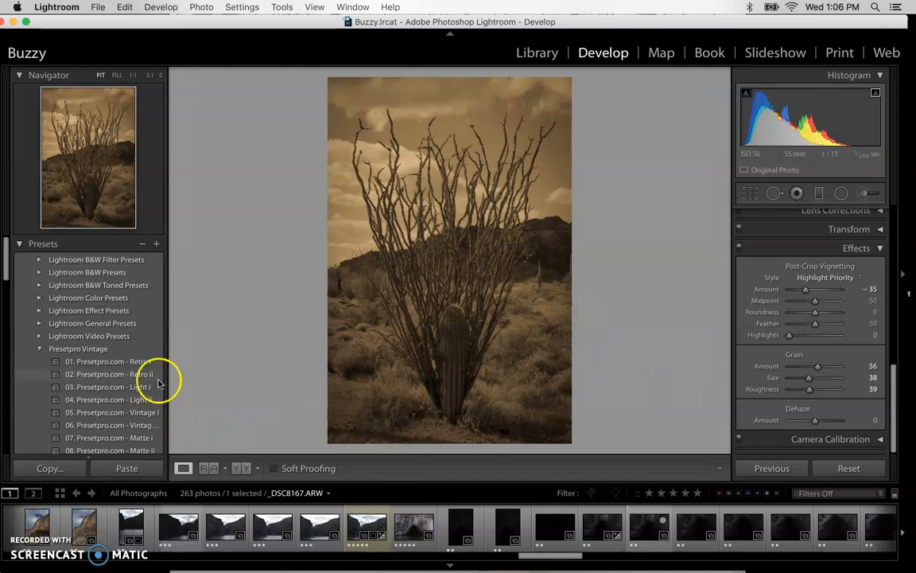
scroll(115, 380, down, 3)
scroll(113, 381, up, 2)
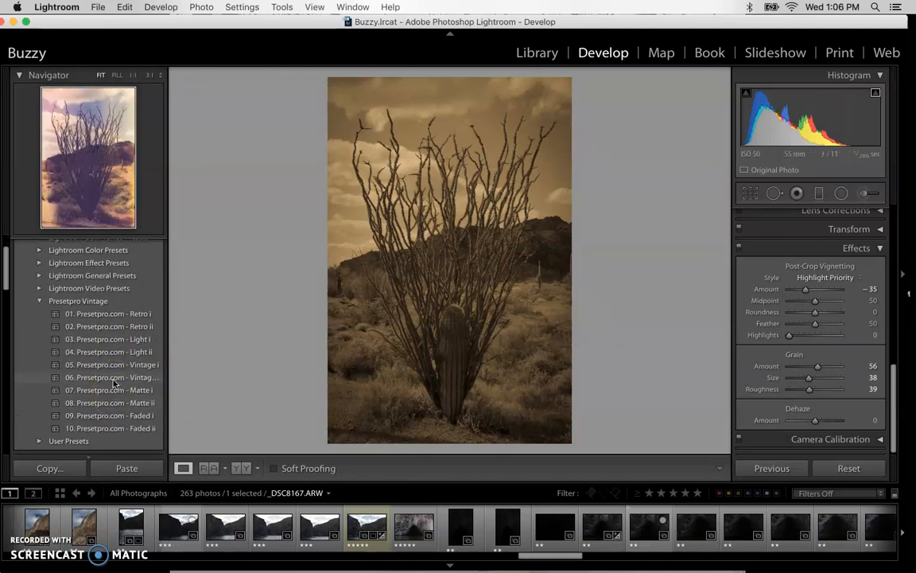
Find and open the white hallway photo with the skateboards, DSC07533.ARW, for developing
click(96, 337)
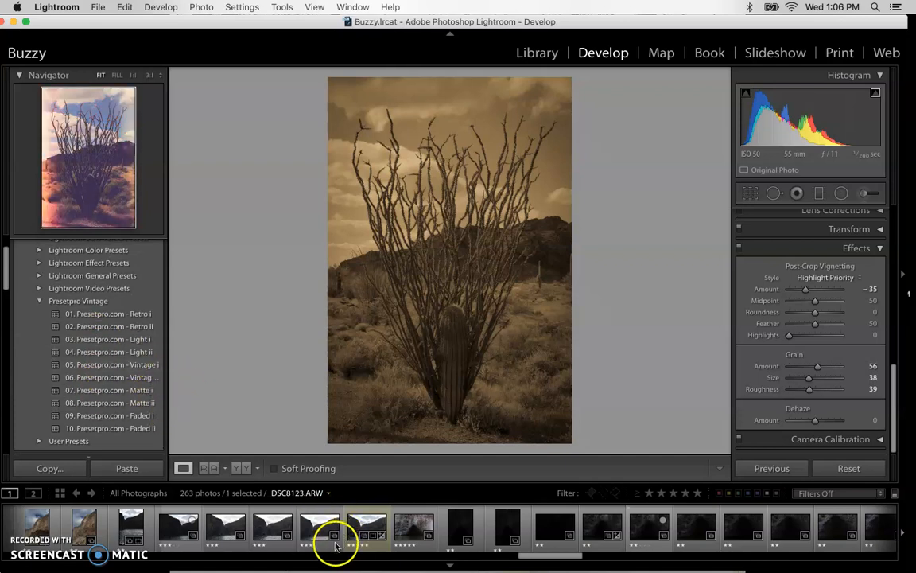
click(270, 531)
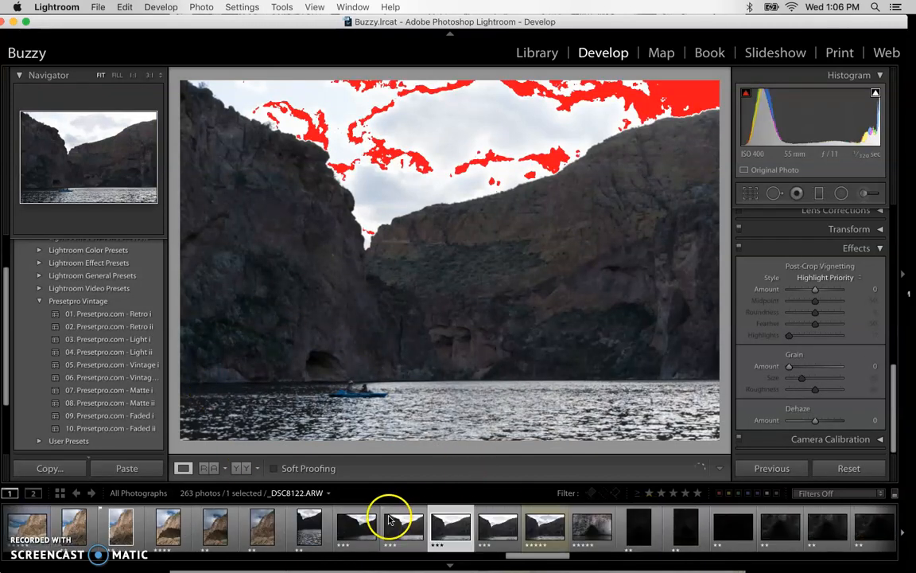
scroll(409, 525, up, 5)
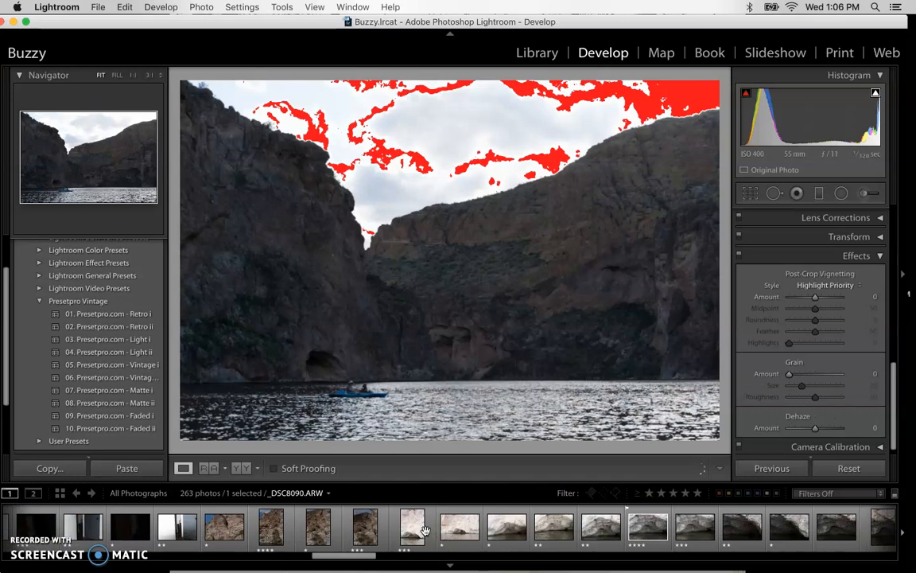
scroll(426, 530, up, 10)
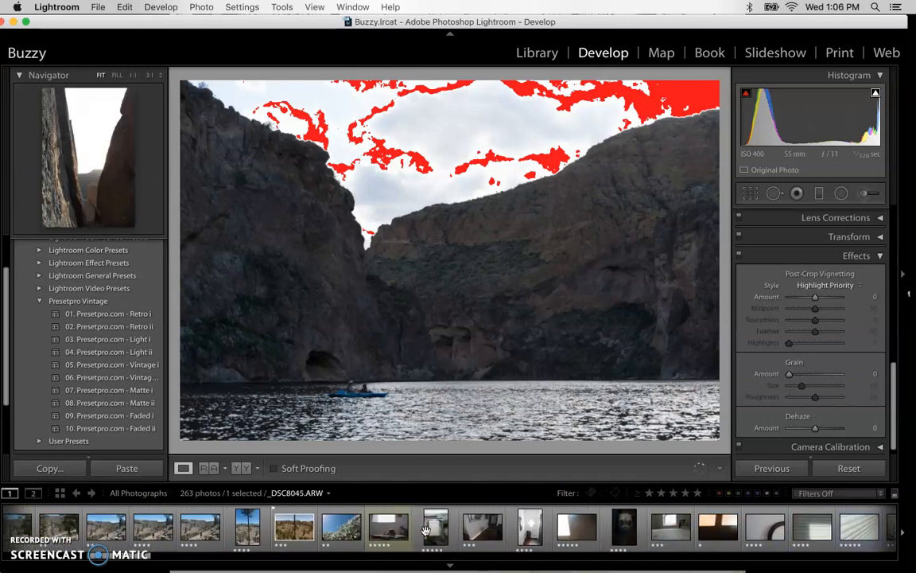
scroll(426, 530, up, 2)
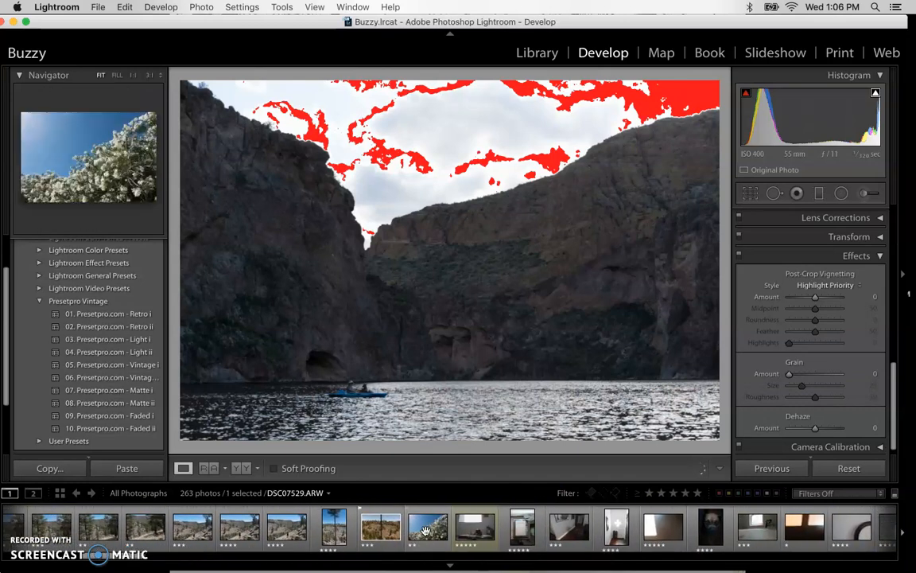
click(613, 525)
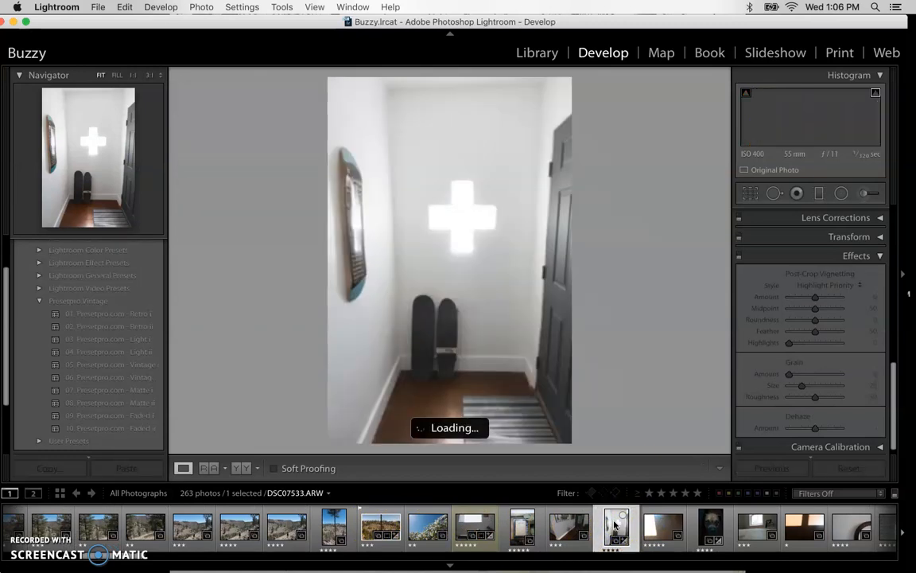
Try the Presetpro Retro i, Retro ii and Light i presets on the hallway photo and review the Basic settings
click(99, 316)
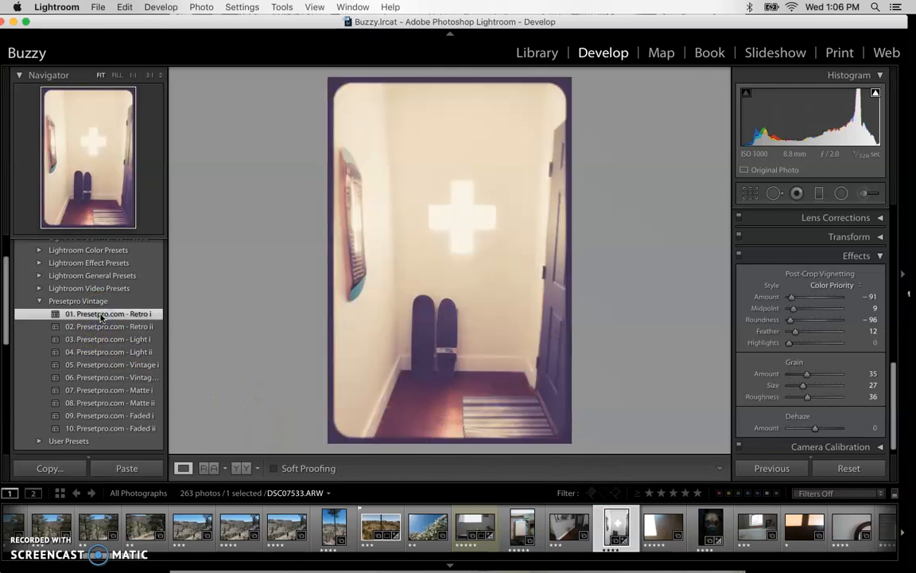
click(95, 328)
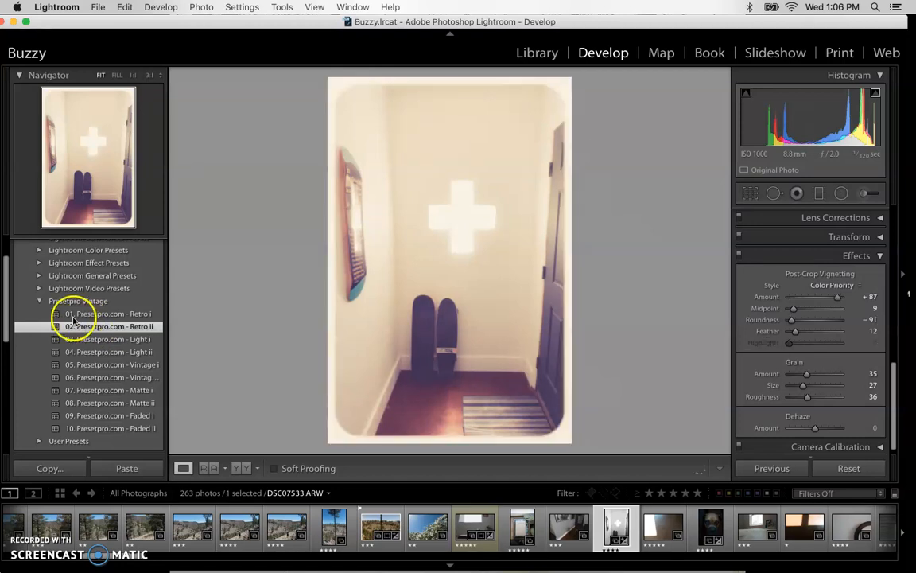
click(83, 343)
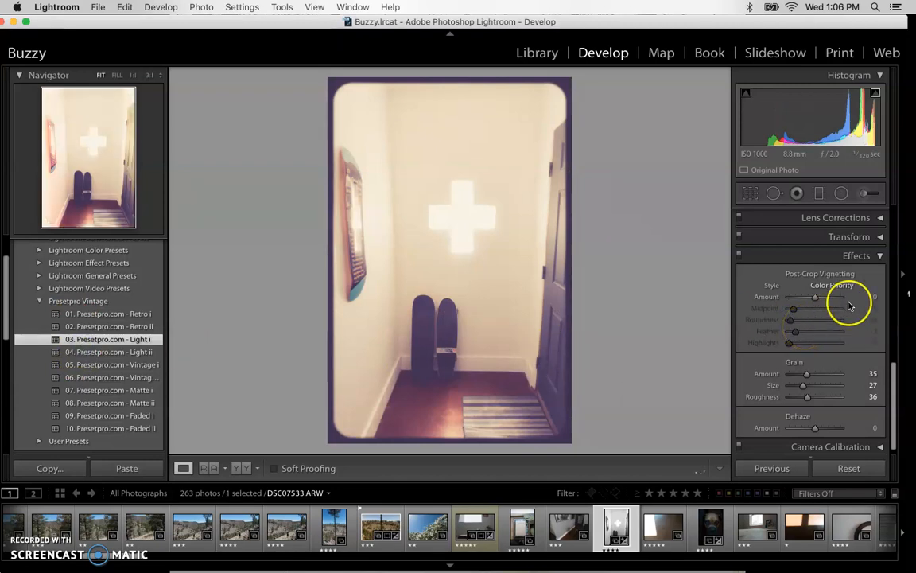
scroll(814, 241, up, 10)
scroll(814, 242, up, 5)
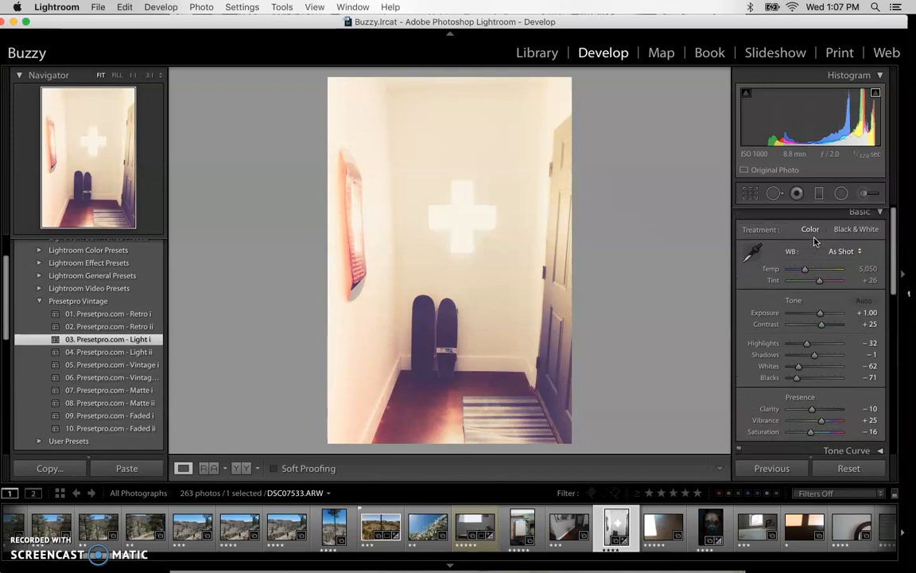
Try the Vintage i, Matte ii and Faded ii presets on the hallway photo and settle on Faded i
click(95, 362)
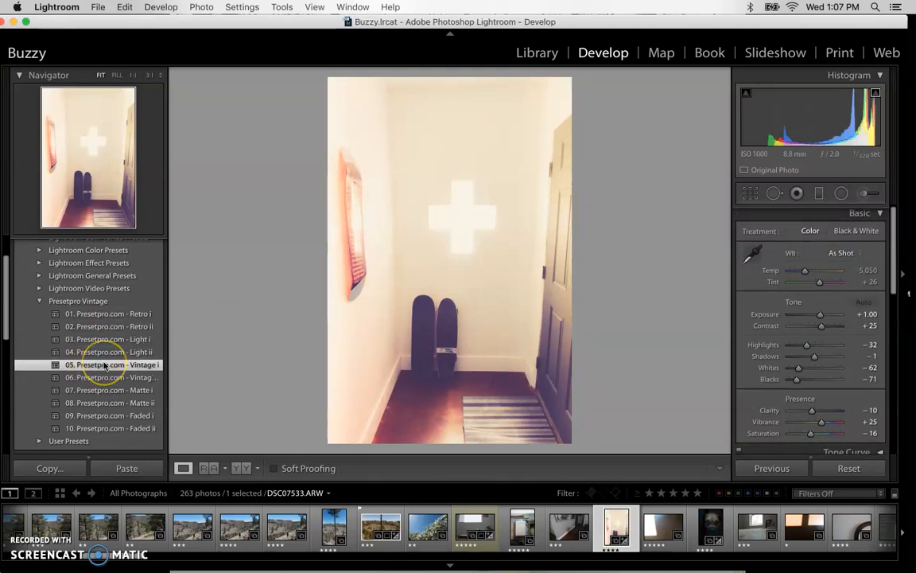
click(104, 404)
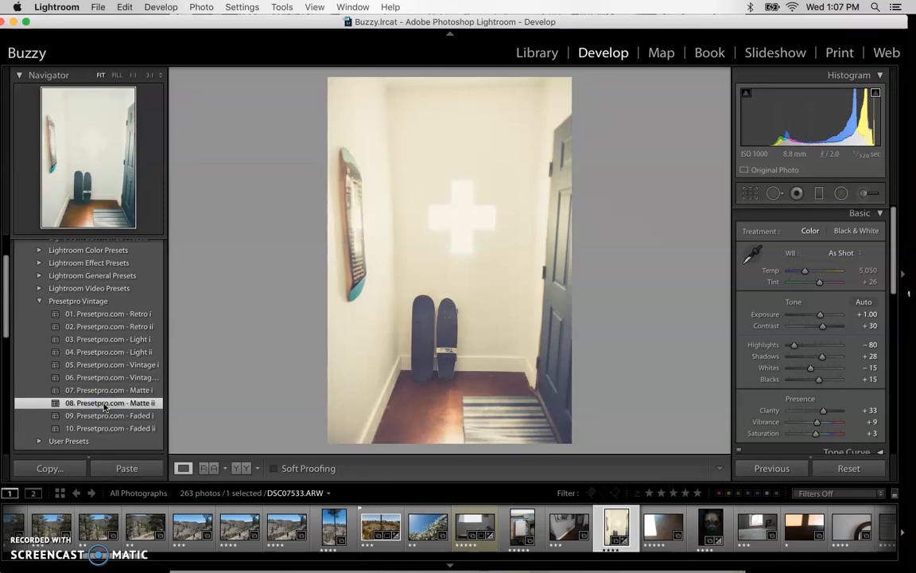
click(104, 404)
click(98, 427)
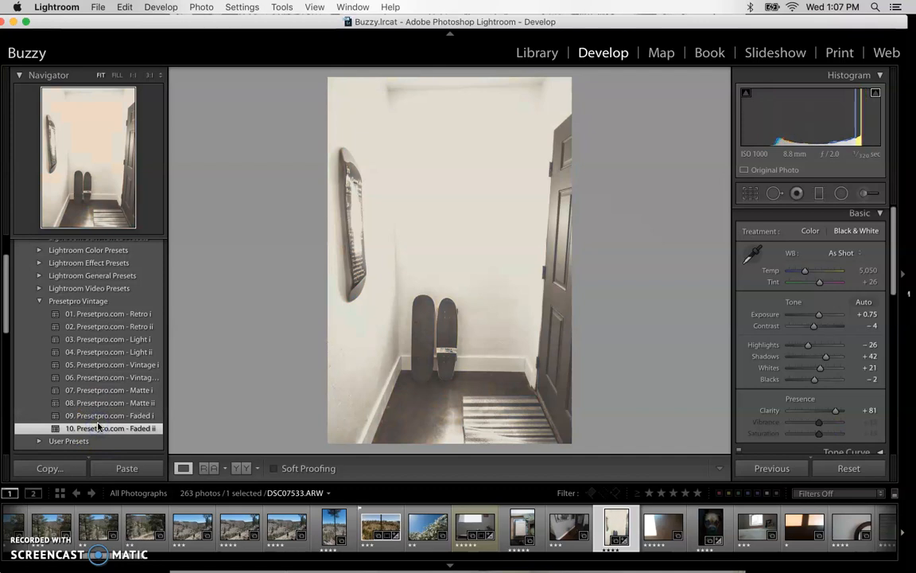
click(99, 416)
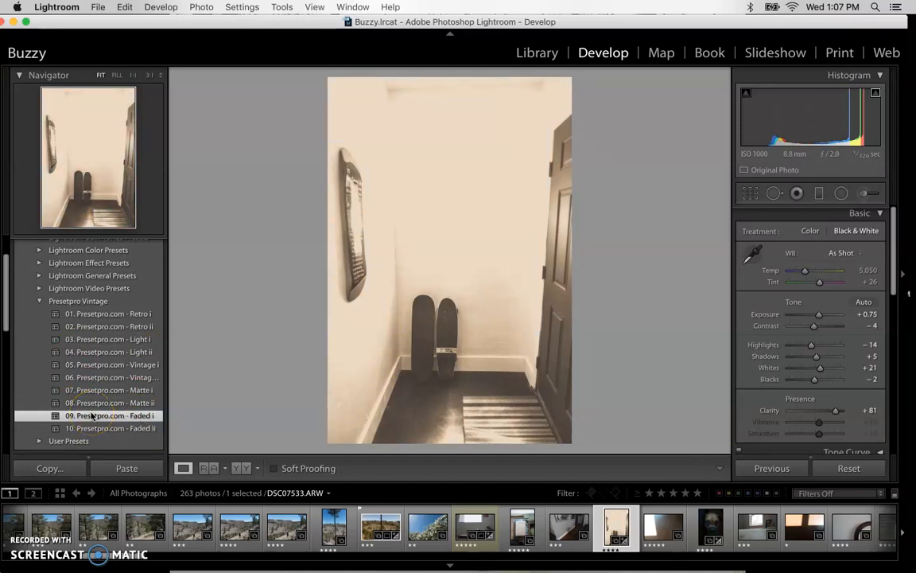
Adjust the hallway photo's Split Toning, keeping the highlights hue at 47 and setting the shadows hue to 215
scroll(818, 318, up, 1)
scroll(814, 318, down, 1)
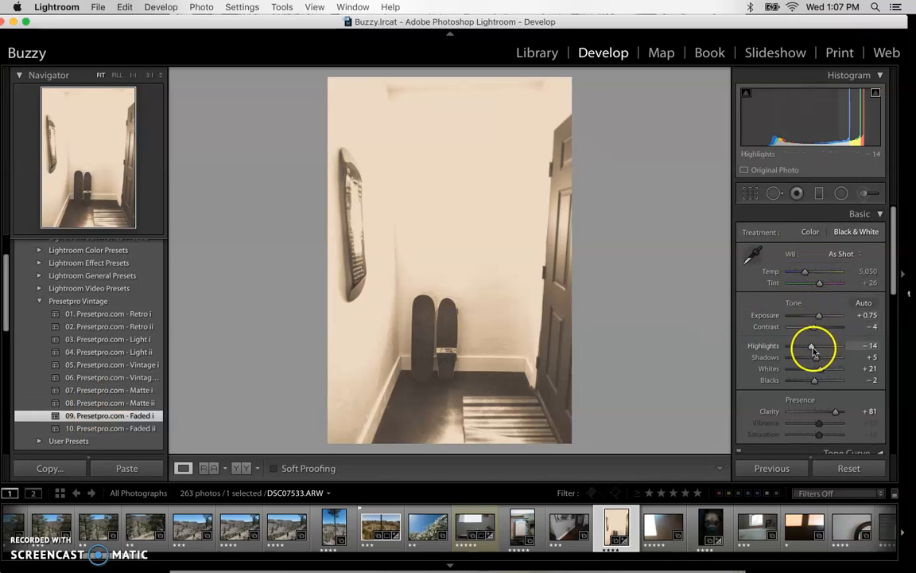
scroll(815, 384, down, 6)
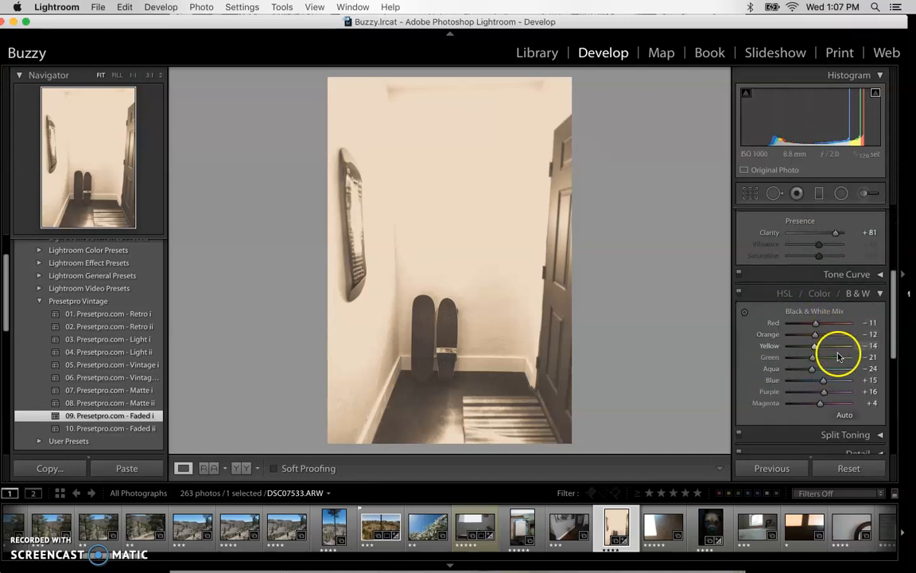
click(873, 434)
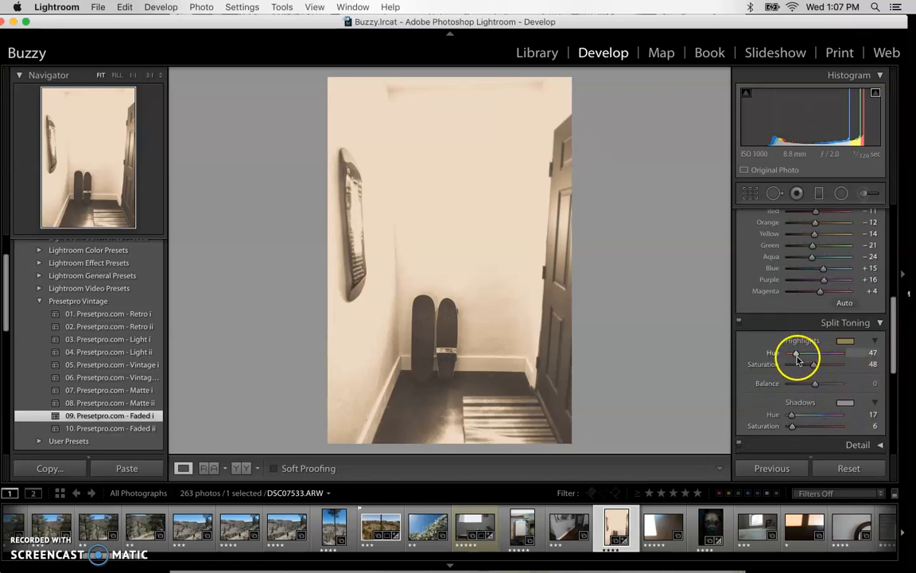
drag(797, 355, 811, 357)
drag(800, 354, 796, 352)
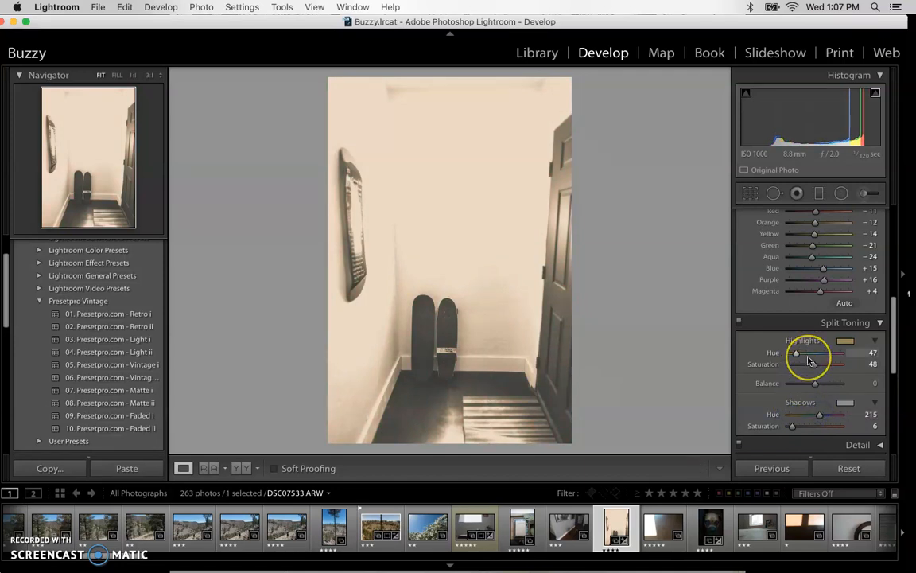
Review the hallway photo's effects, black-and-white mix and tone settings, and collapse the Presetpro Vintage folder
scroll(809, 360, down, 1)
scroll(809, 360, down, 5)
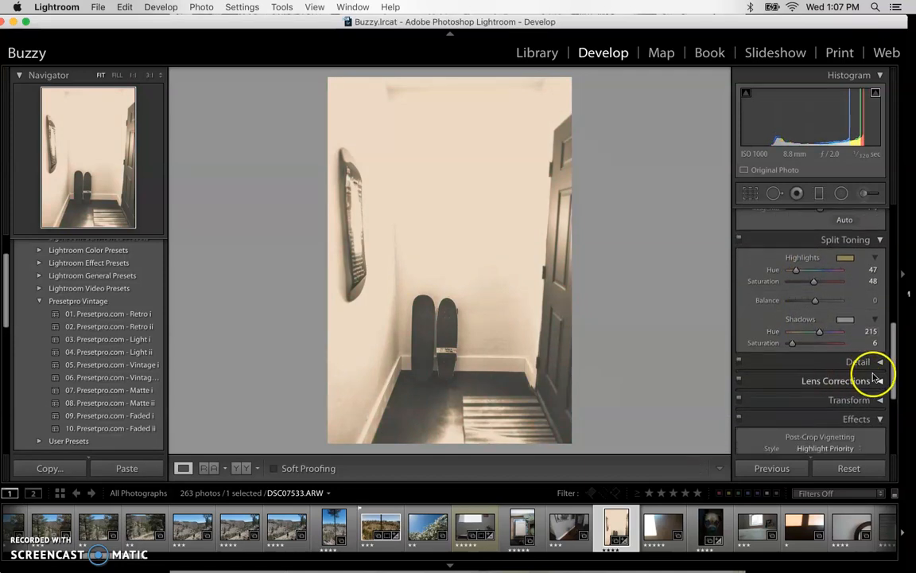
scroll(831, 327, up, 15)
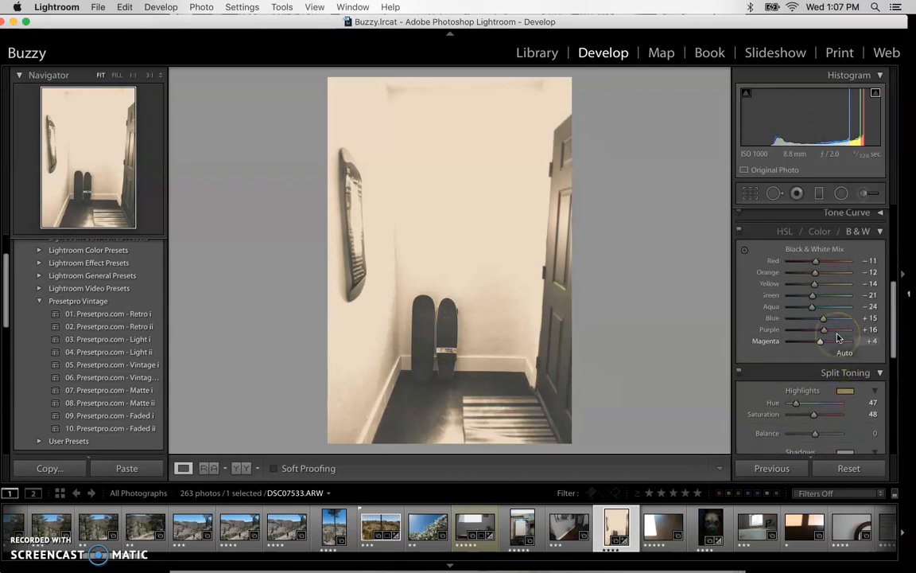
scroll(838, 338, up, 1)
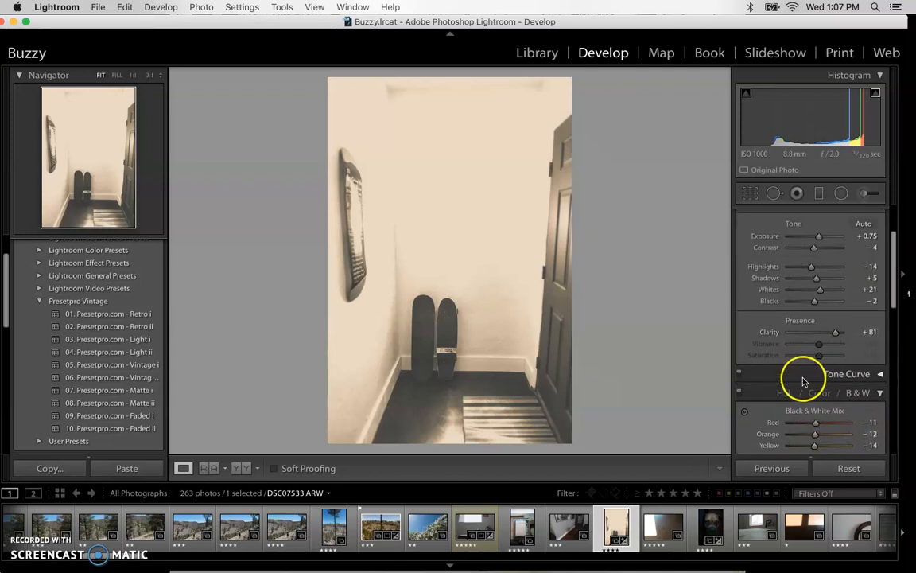
scroll(792, 276, up, 5)
scroll(792, 276, down, 10)
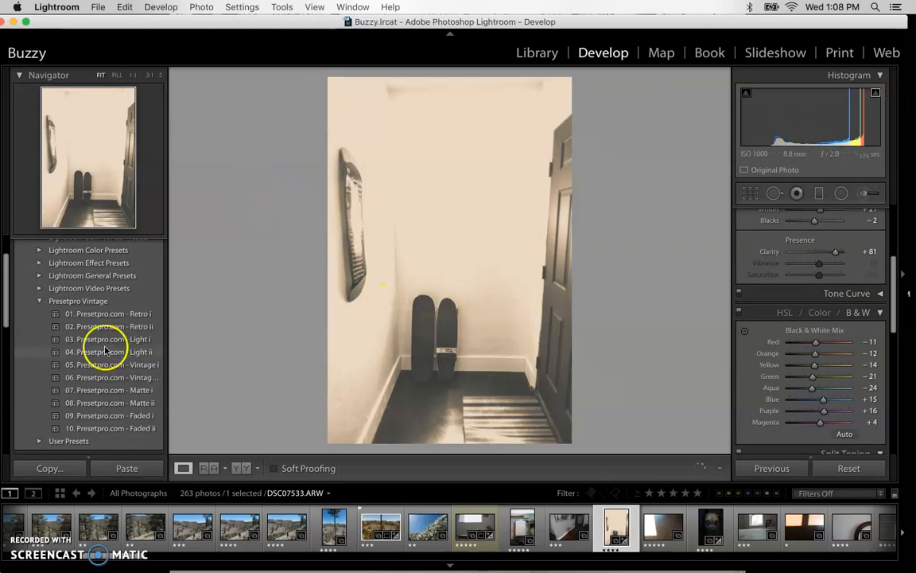
click(38, 301)
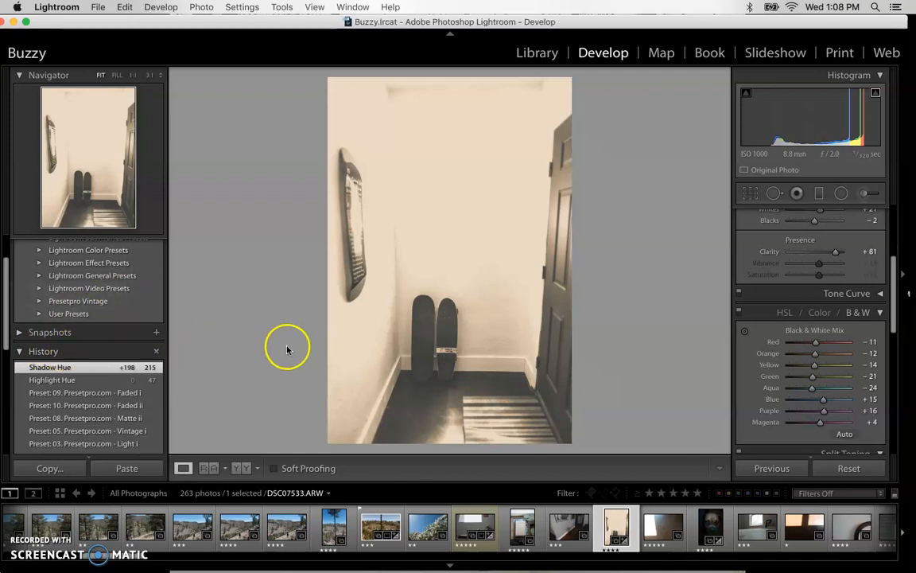
Open the white-flower photo DSC07529.ARW and set Temp to about 28,400, Blacks to +45, Clarity to +20 and Saturation to −29
click(420, 530)
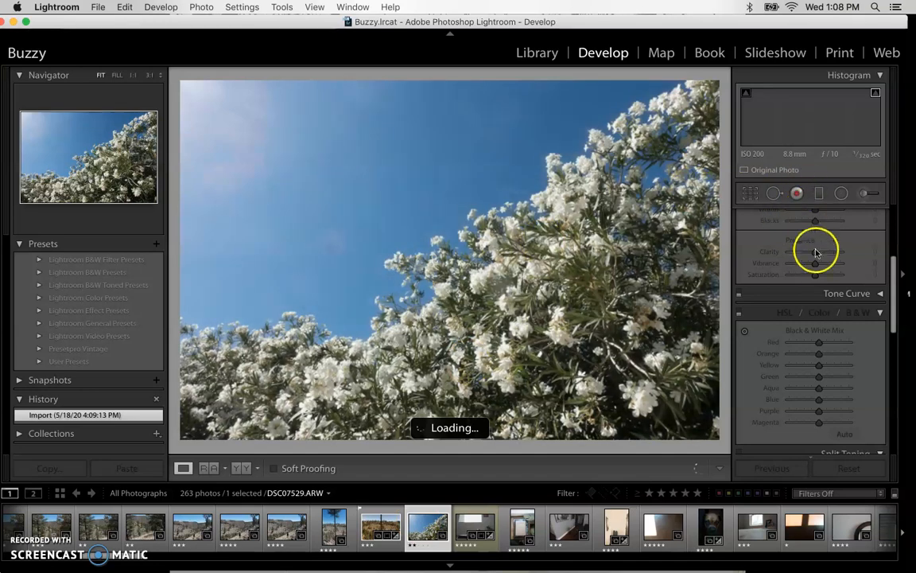
scroll(813, 256, up, 5)
drag(803, 272, 835, 273)
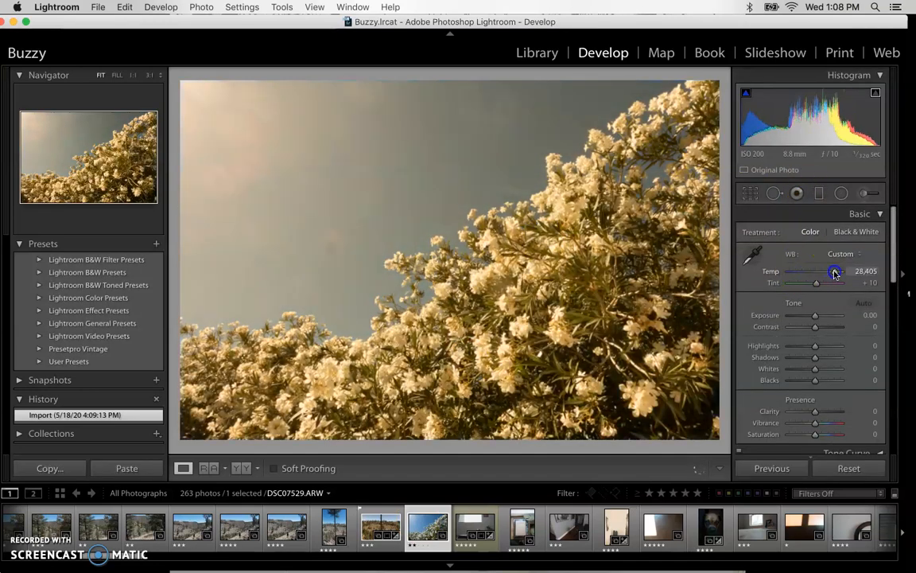
drag(816, 316, 827, 379)
drag(820, 413, 810, 435)
Lower the HSL yellow saturation to −38 with the targeted adjustment tool on the flower photo's sky
scroll(838, 354, down, 5)
scroll(855, 318, down, 2)
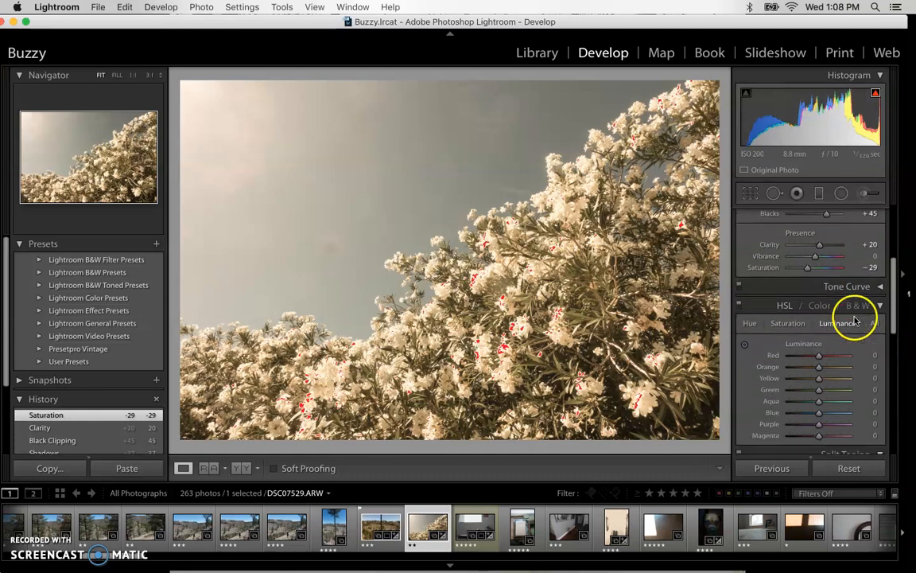
click(818, 306)
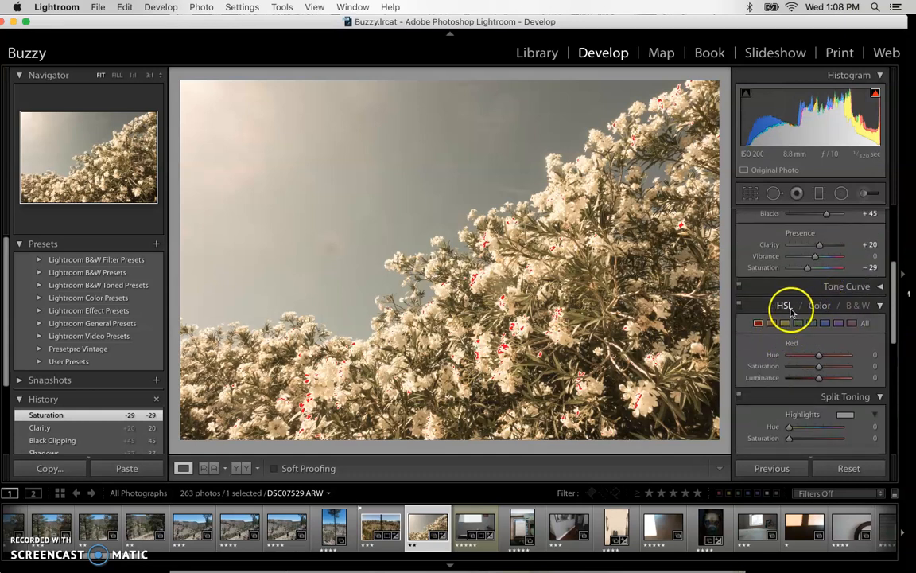
click(786, 307)
click(787, 323)
click(372, 163)
click(372, 162)
click(372, 163)
click(372, 163)
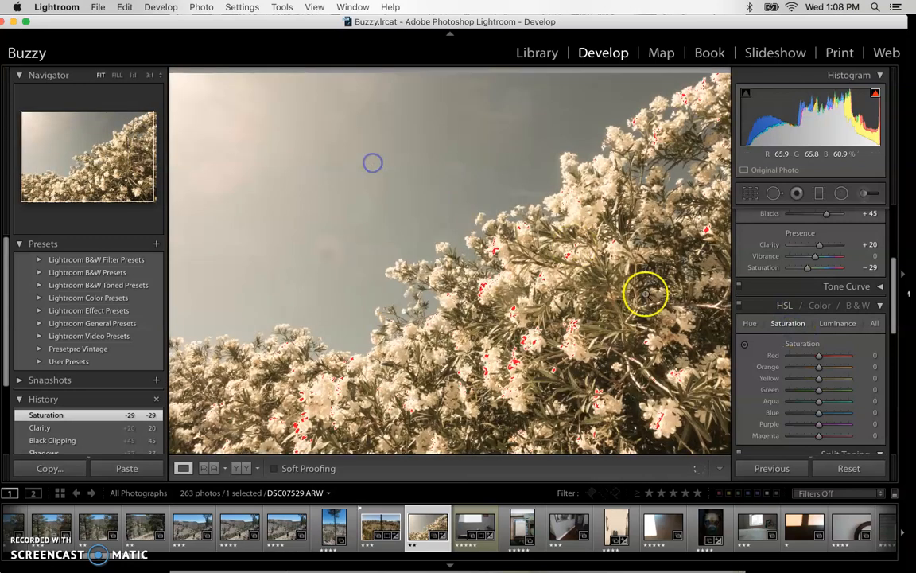
click(743, 343)
drag(342, 127, 355, 148)
Enable Remove Chromatic Aberration for the flower photo and set its post-crop vignetting amount to −28
scroll(776, 379, down, 8)
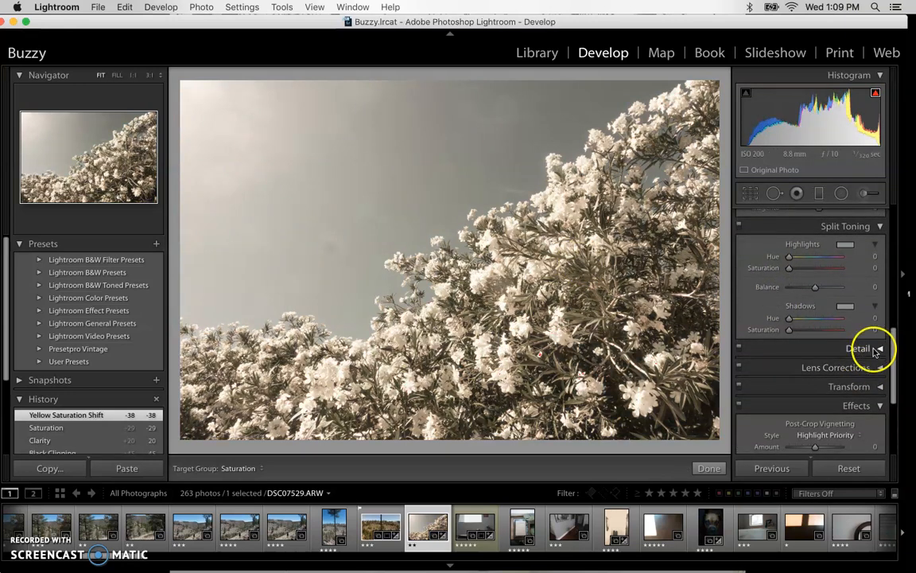
click(874, 367)
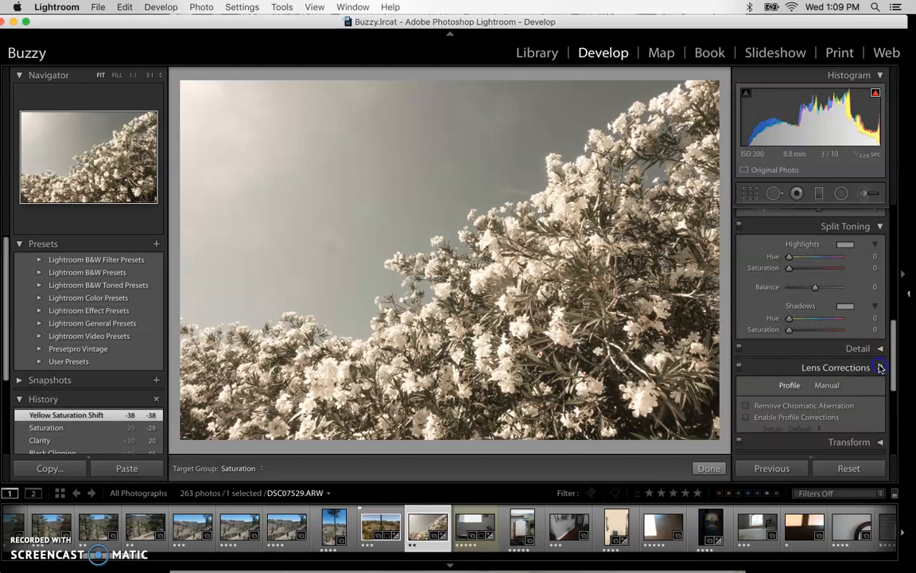
click(746, 283)
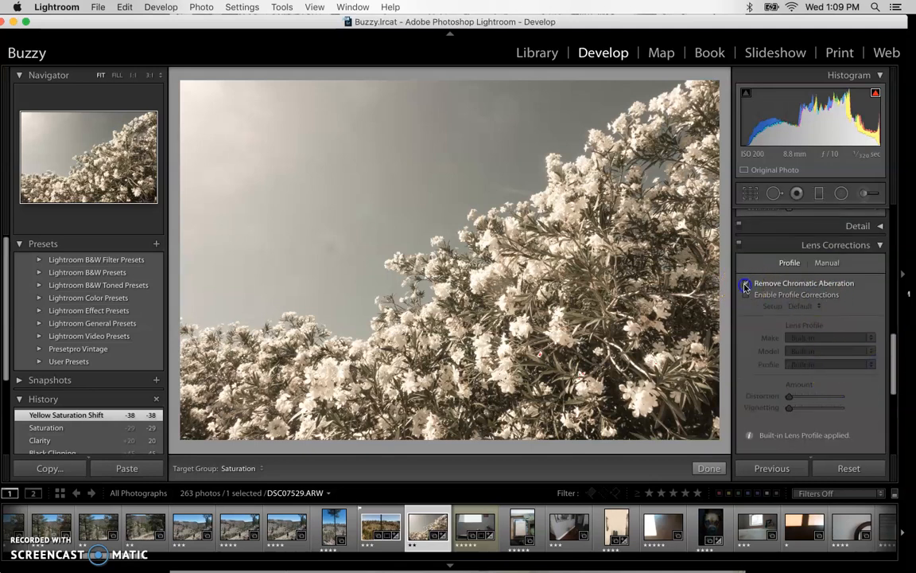
click(874, 246)
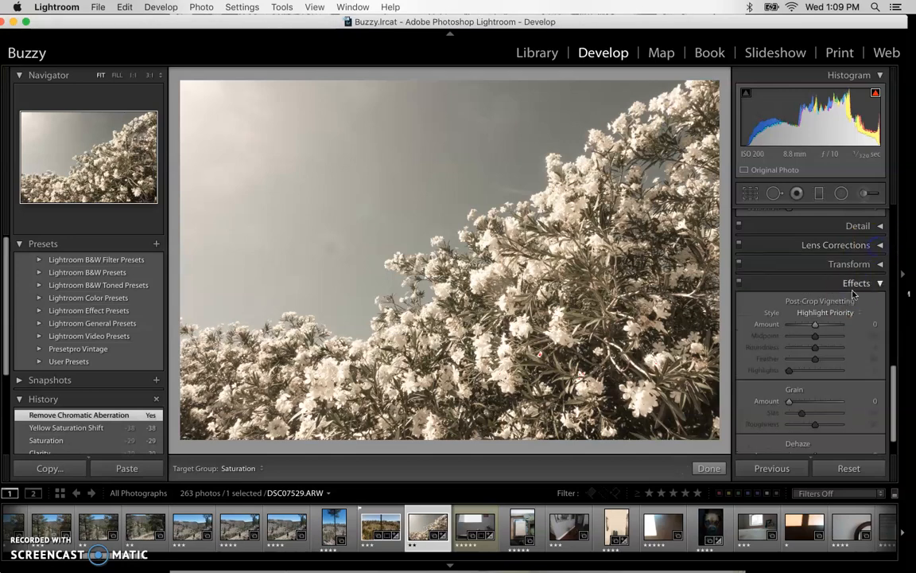
drag(817, 329, 808, 326)
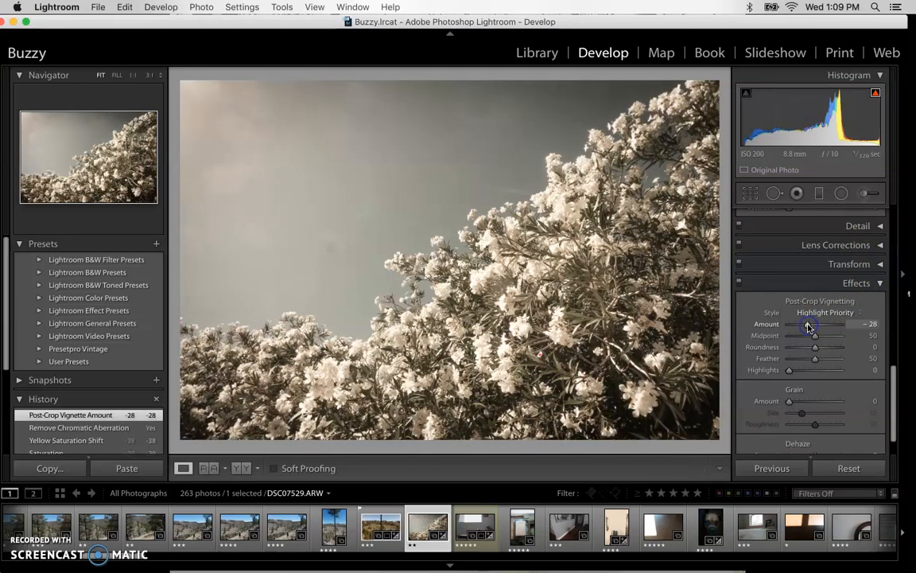
click(812, 281)
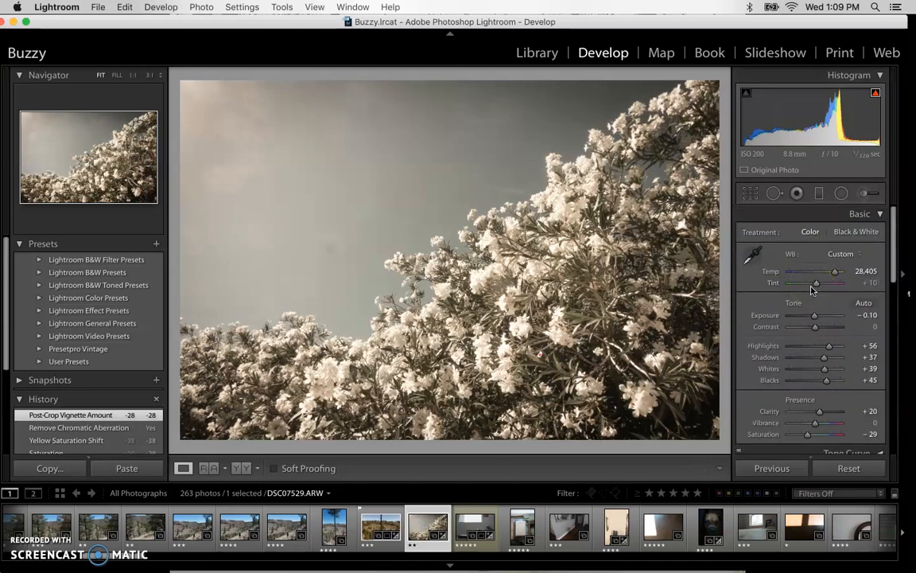
Create a develop preset named Old Flowers in User Presets, also including lens profile corrections, transform, graduated filters and radial filters
click(155, 245)
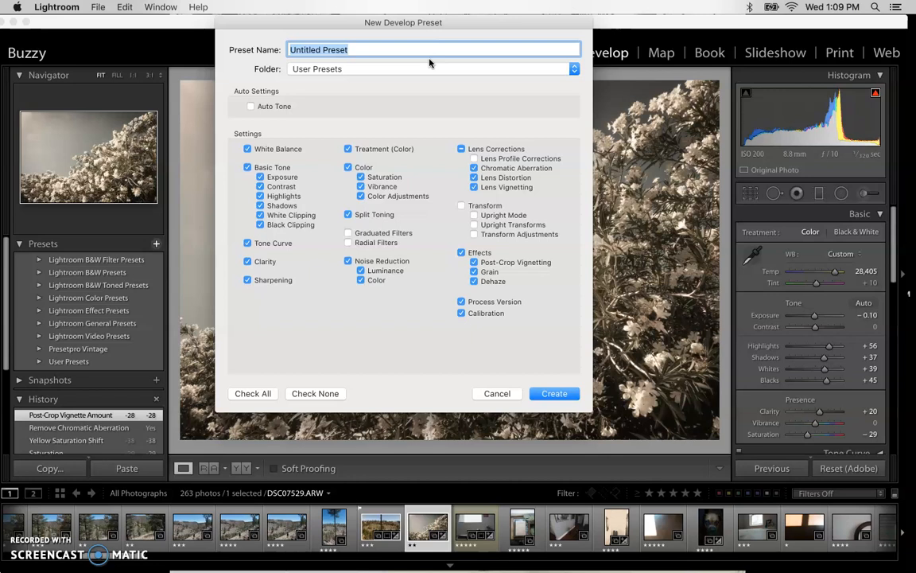
text(Flowers)
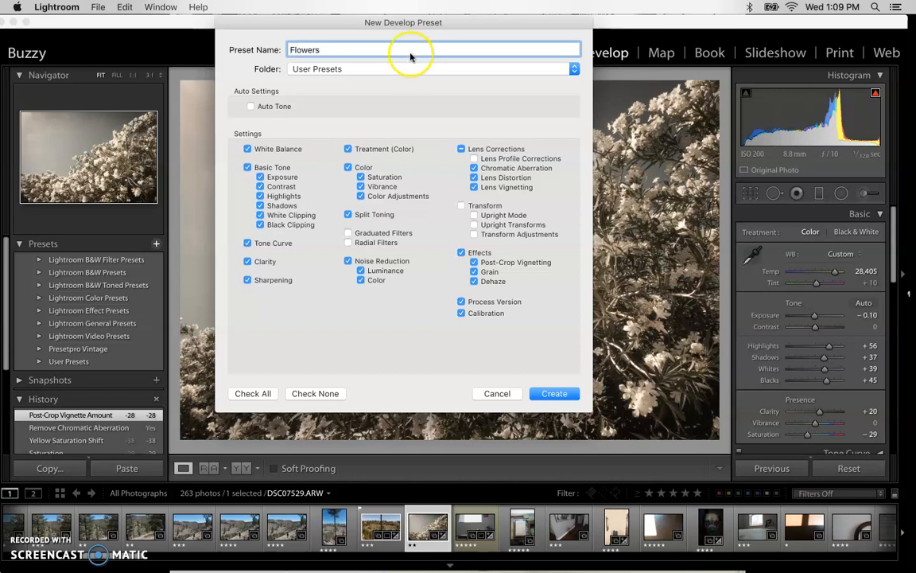
text(D)
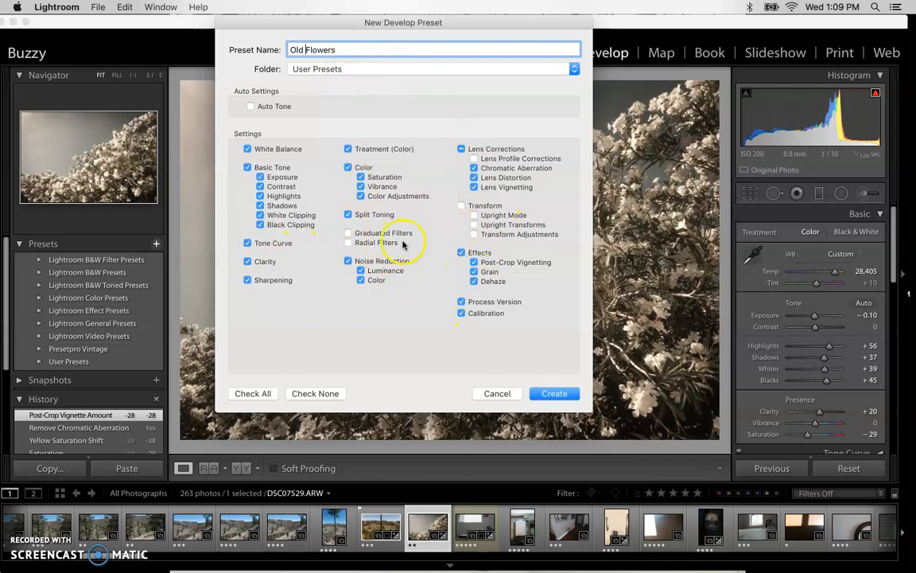
click(475, 159)
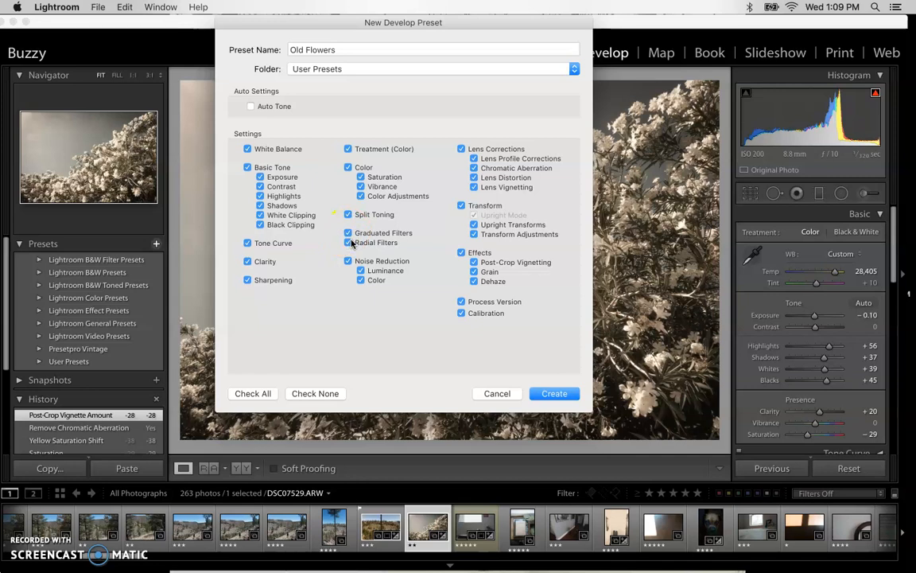
click(555, 393)
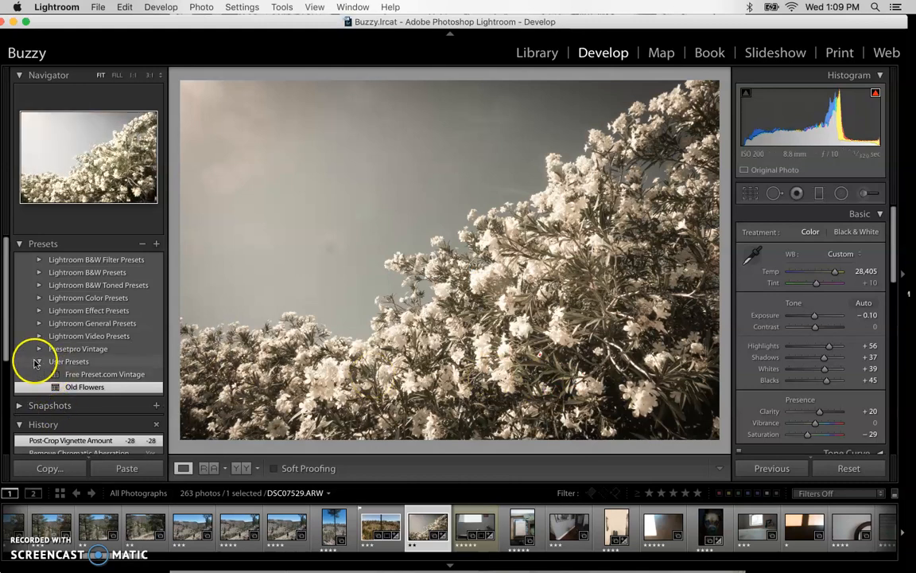
Apply the Old Flowers preset to the hillside hiker photo DSC07524.ARW and the tall pine photo DSC07527.ARW
click(92, 388)
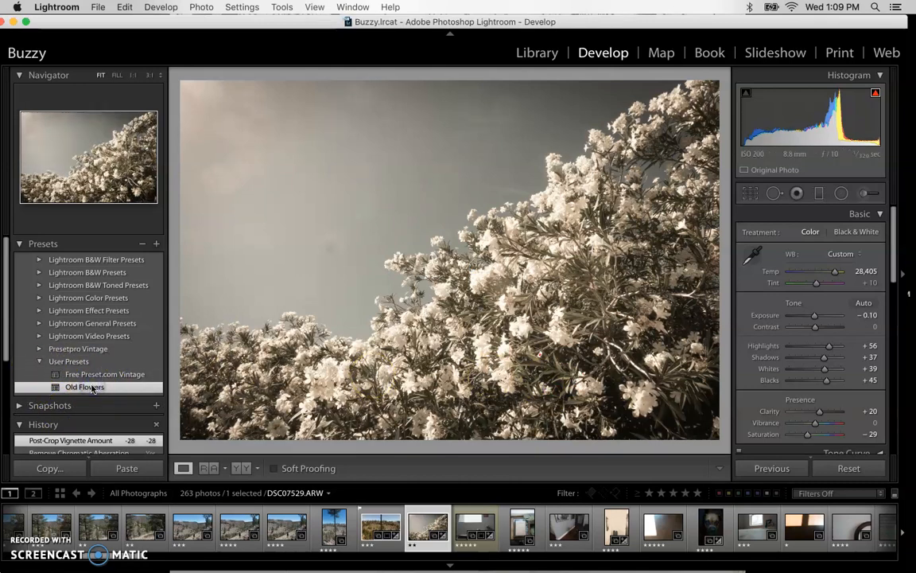
click(193, 534)
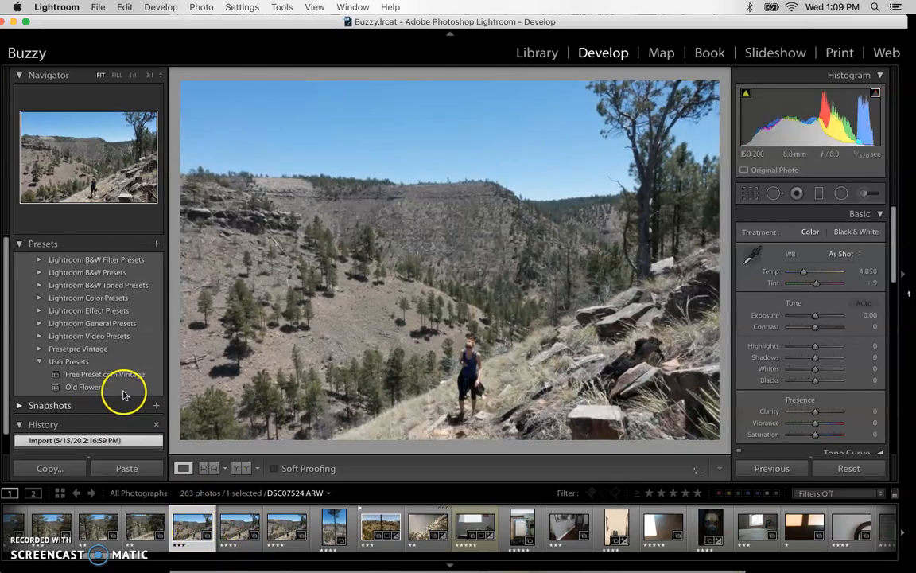
click(79, 386)
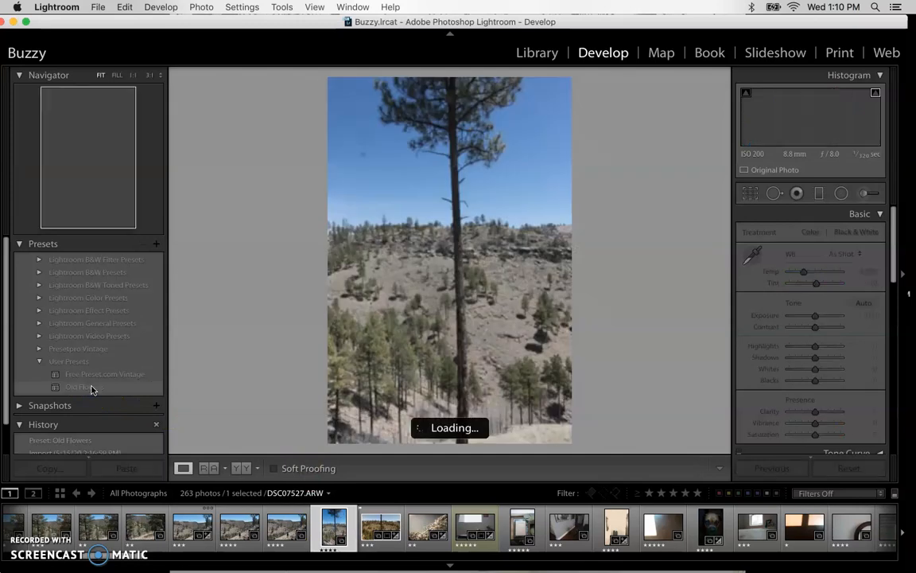
click(83, 387)
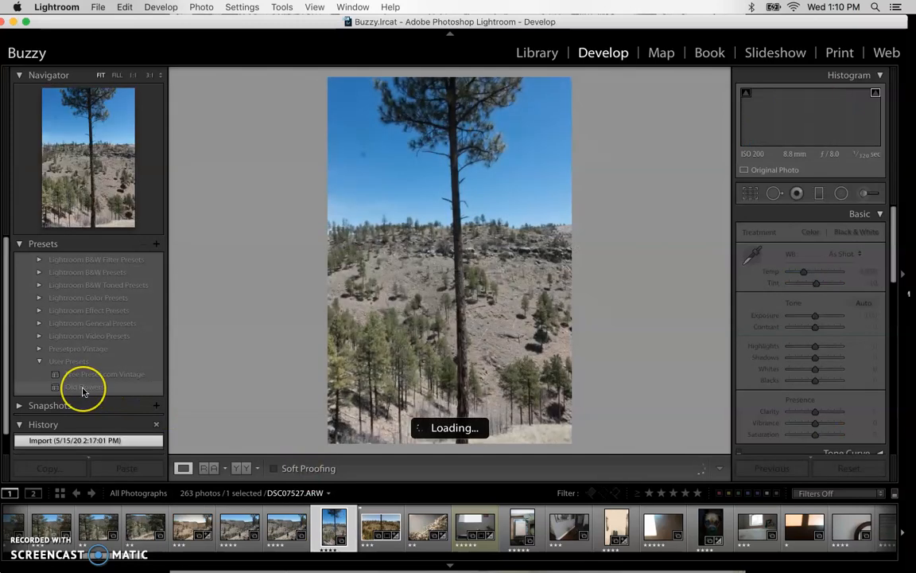
click(83, 389)
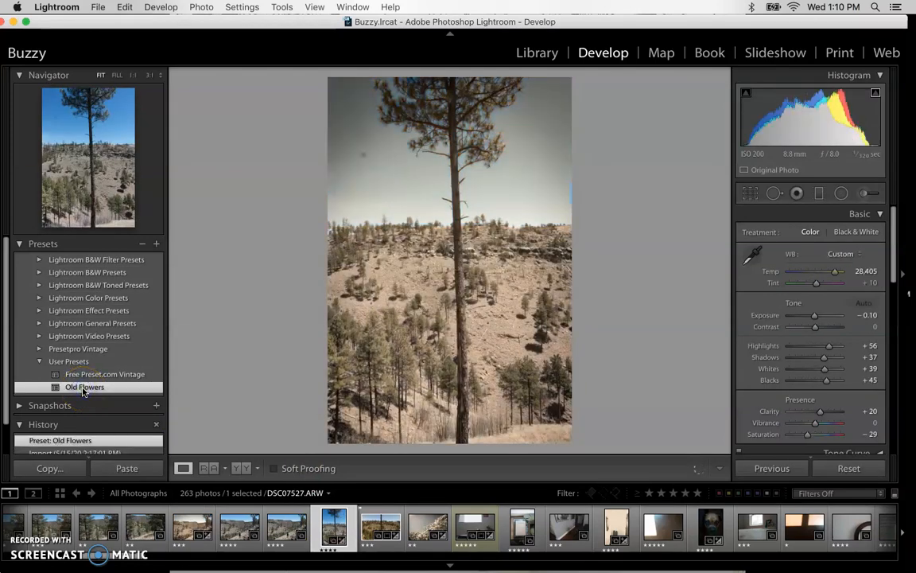